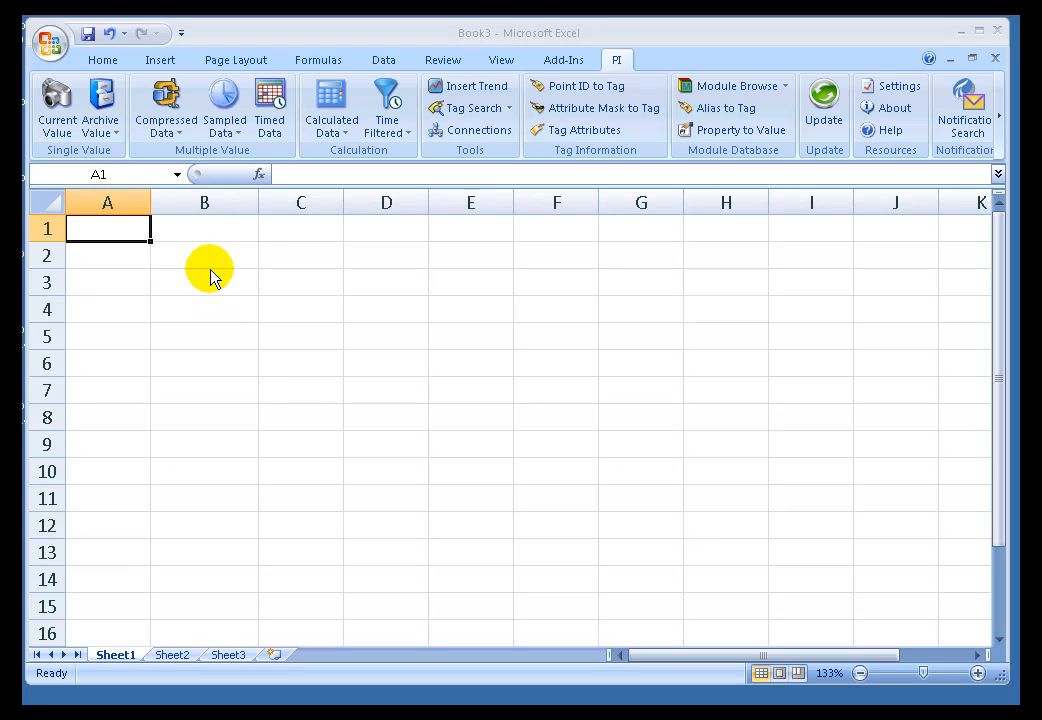
left_click(191, 259)
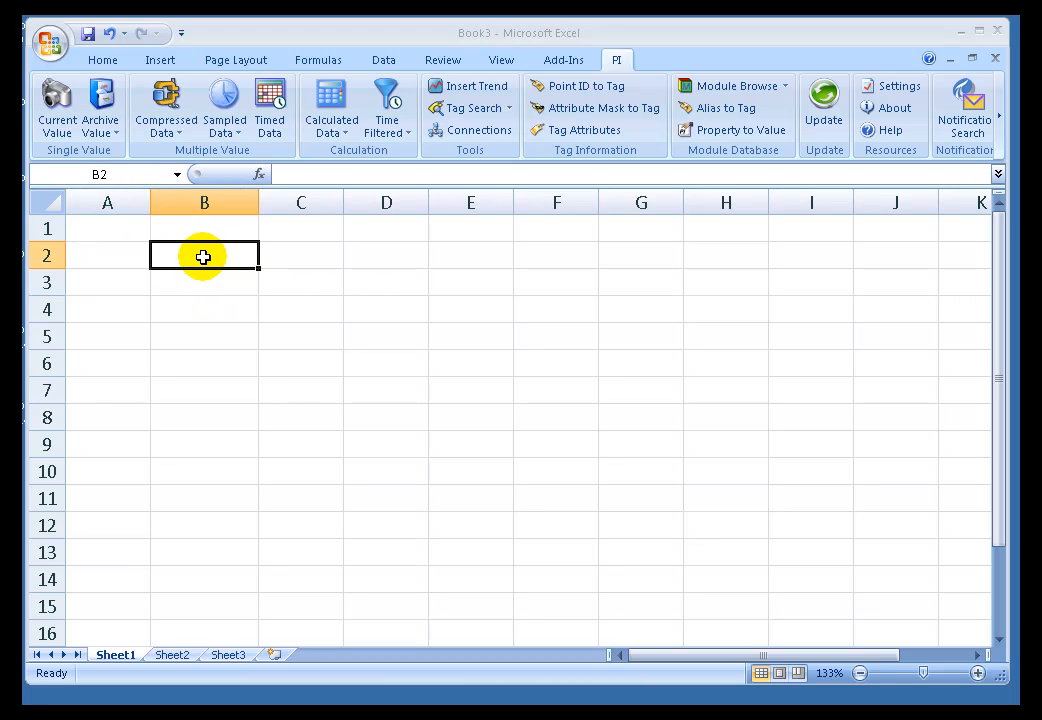
left_click(58, 107)
left_click(859, 298)
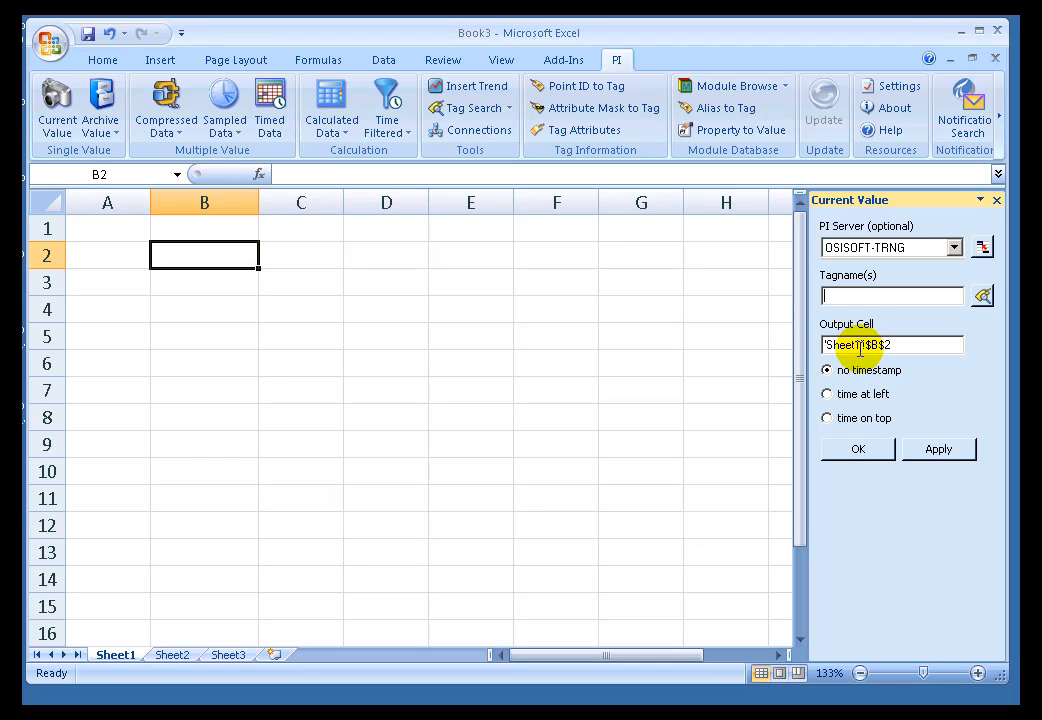
left_click(895, 253)
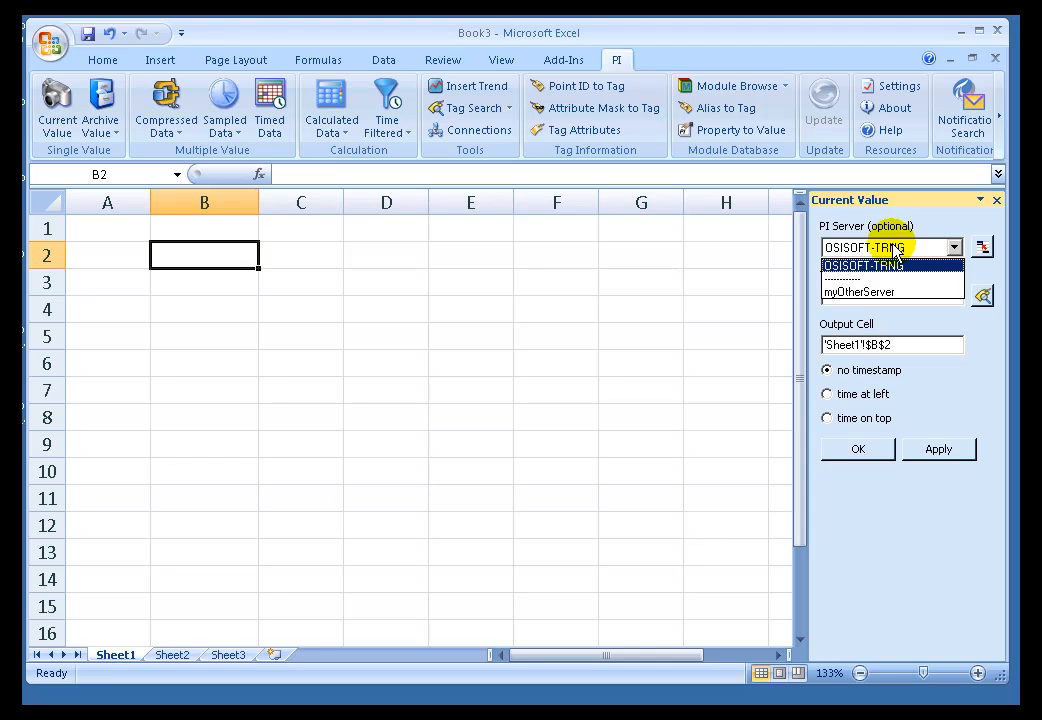
left_click(892, 247)
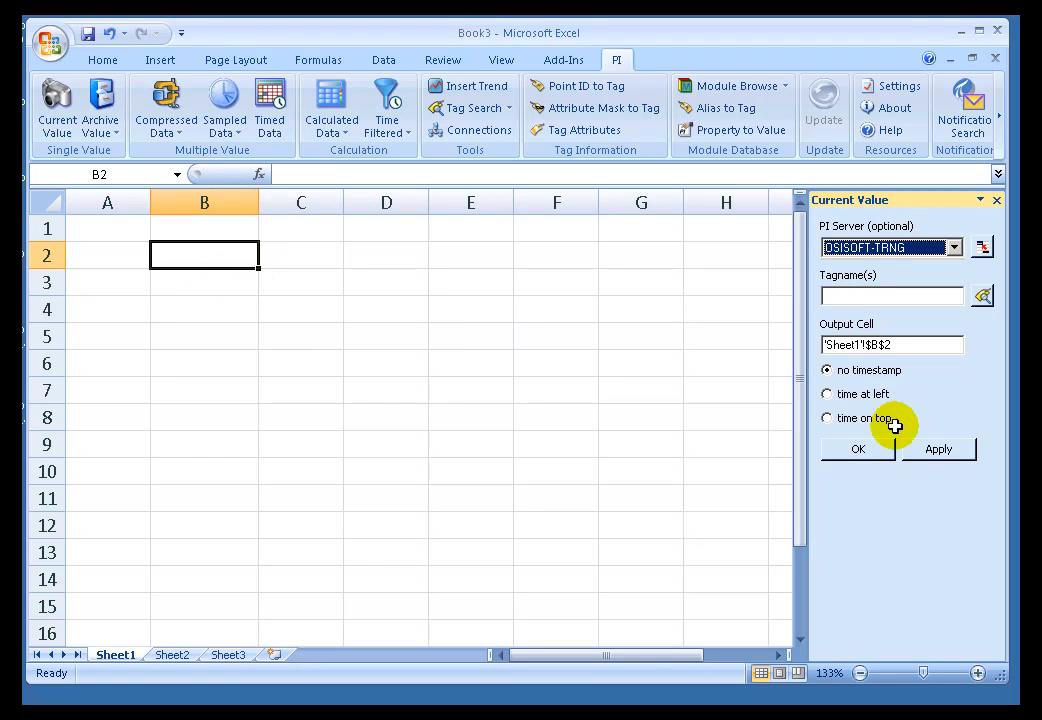
left_click(200, 302)
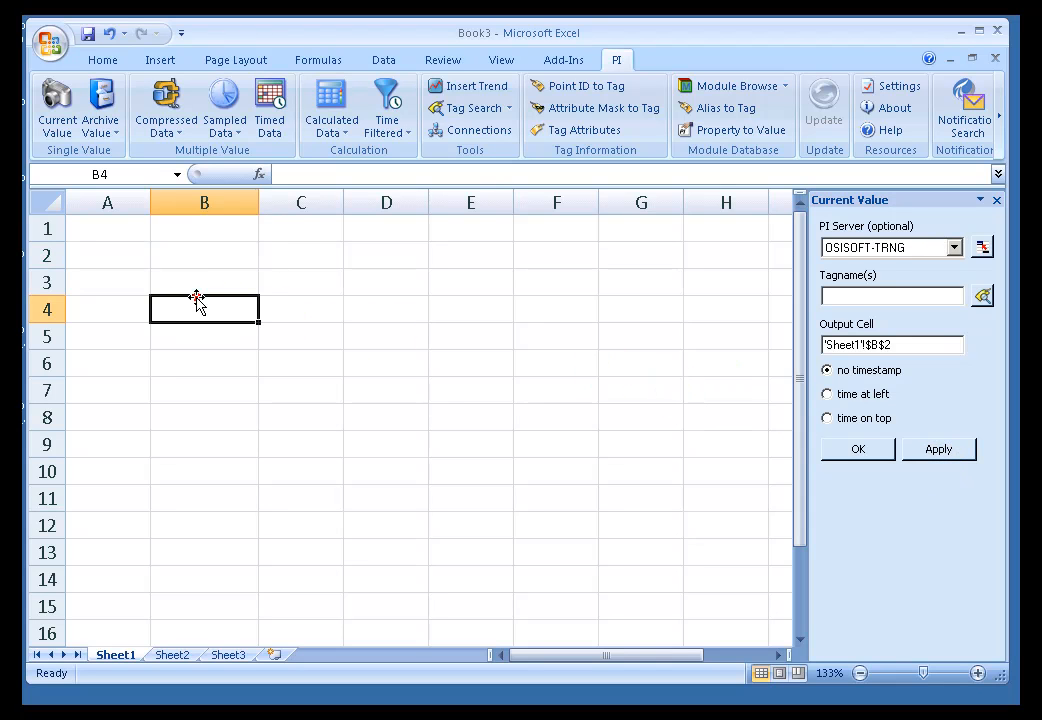
left_click(204, 286)
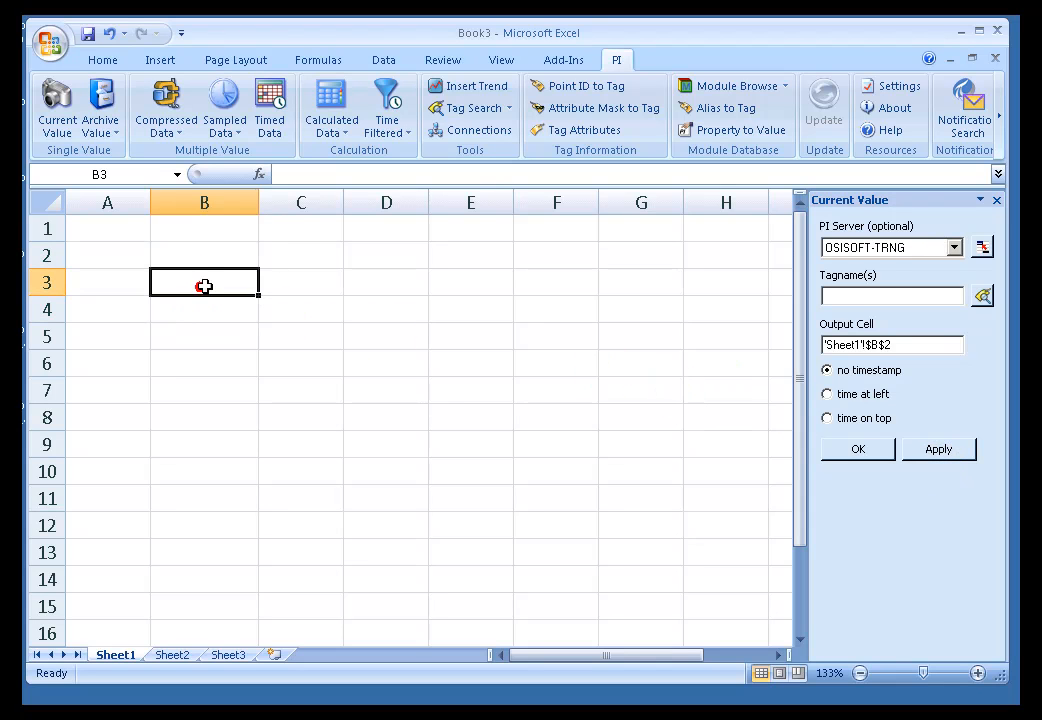
left_click(996, 200)
Enter the column headers Tag in cell B2 and Current in cell C2.
left_click(216, 259)
left_click(221, 285)
left_click(234, 281)
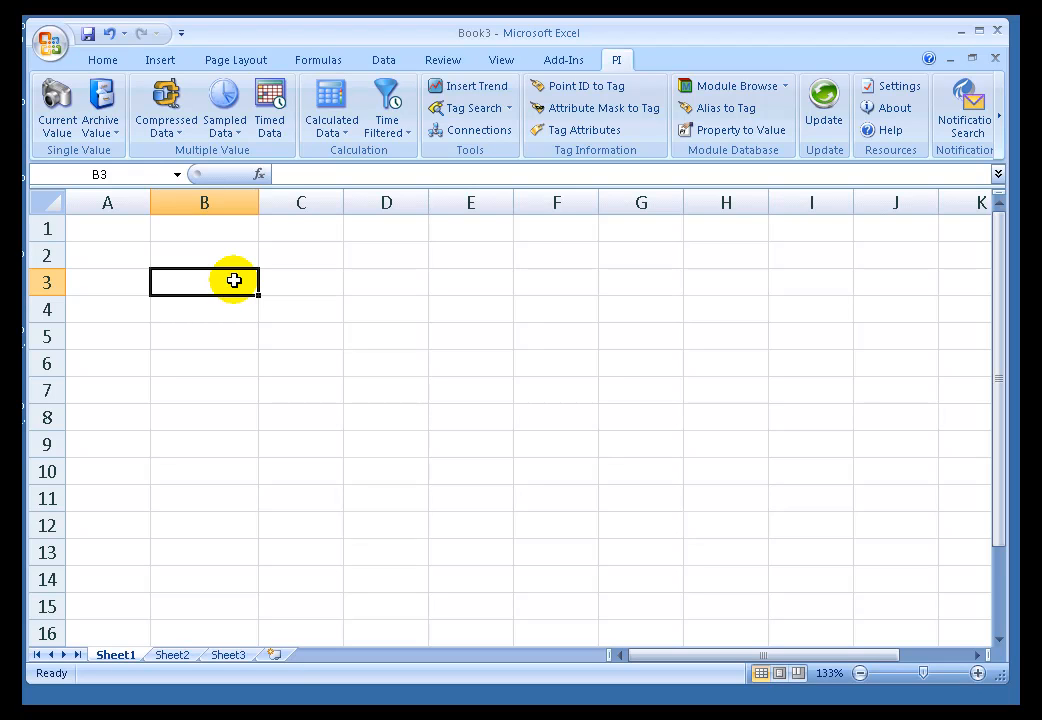
key("Up")
type("tag")
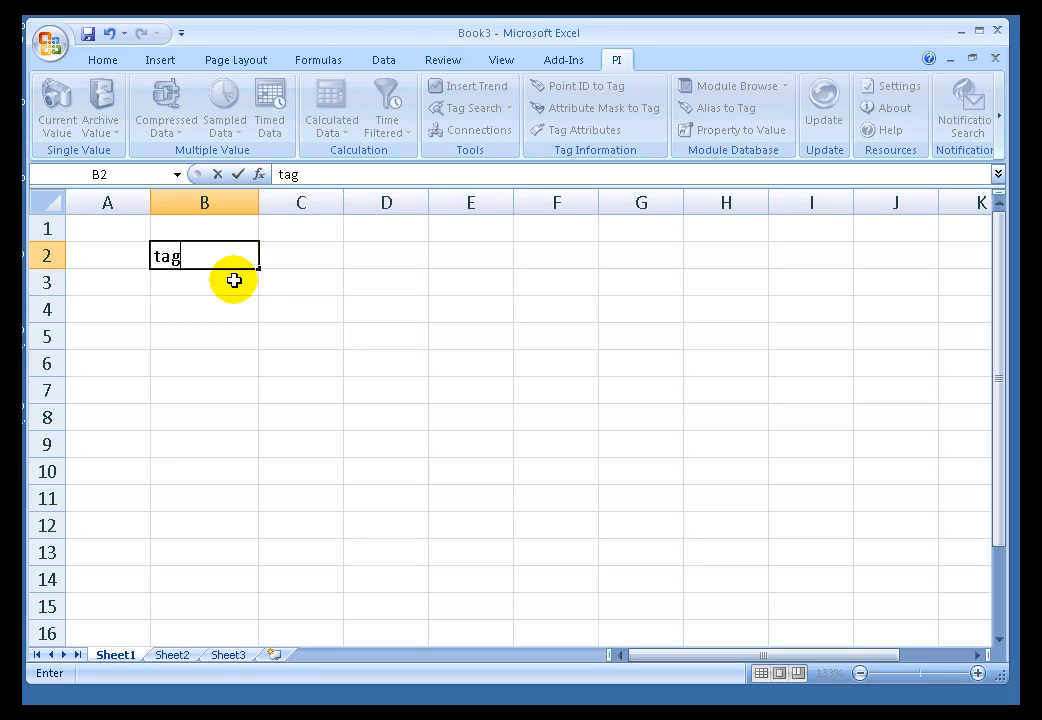
key("Tab")
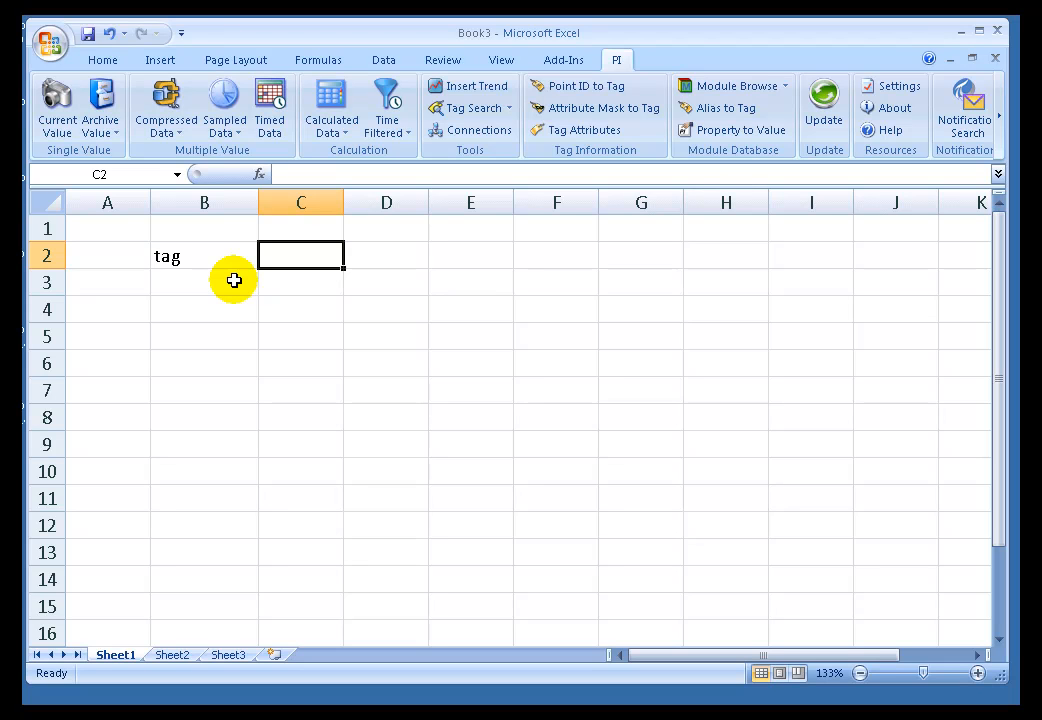
type("Current")
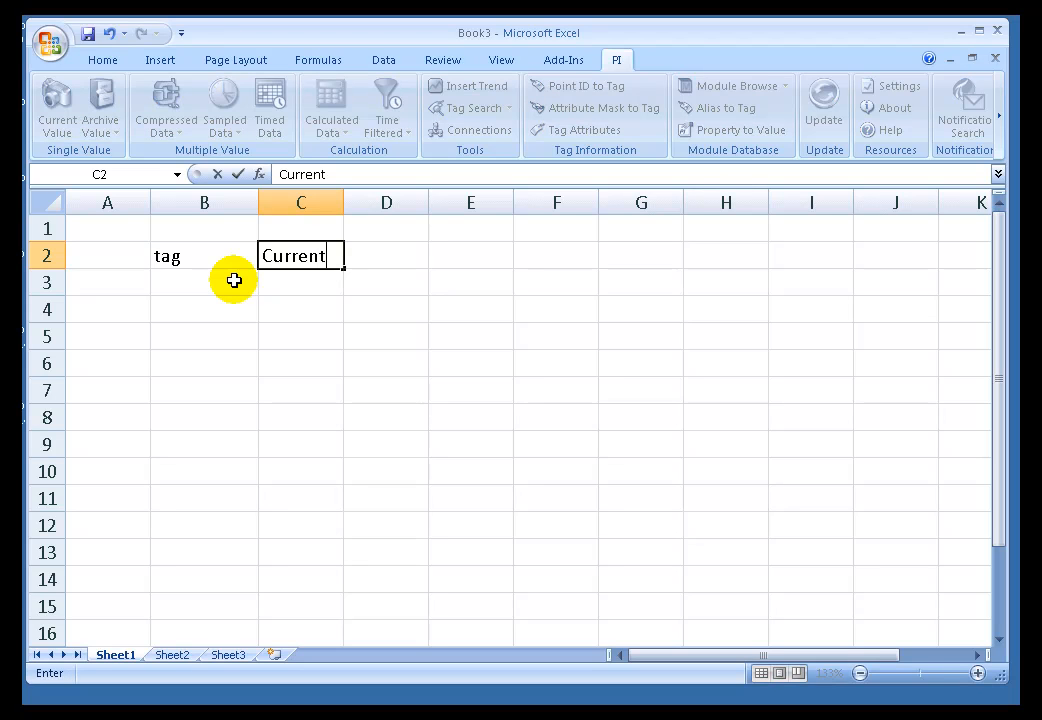
key("Return")
key("Up")
key("Left")
type("Tag")
key("Return")
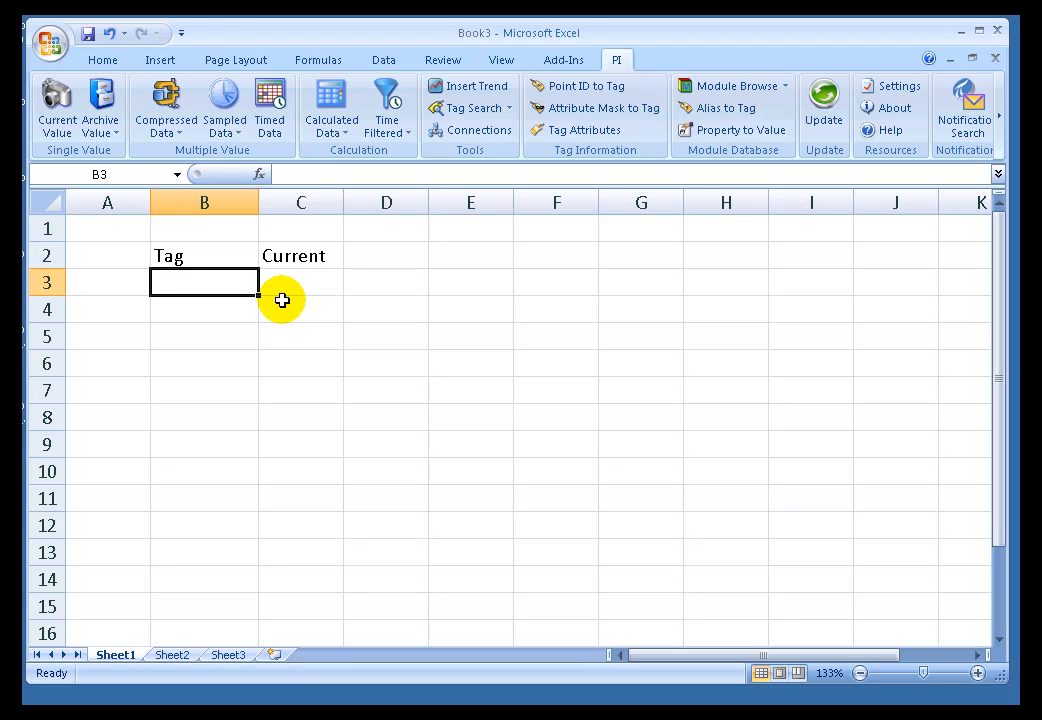
Search the OSISOFT-TRNG server for tags matching cd* and insert CDEP158, CDM158 and CDT158 from cell B3 downward.
left_click(476, 108)
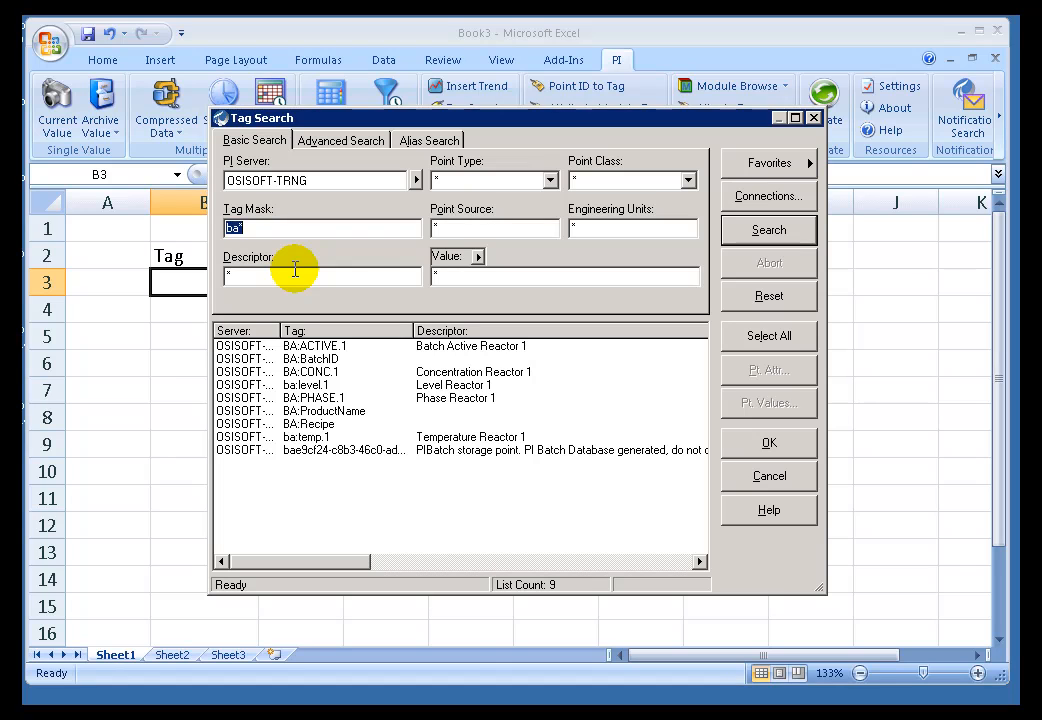
type("c")
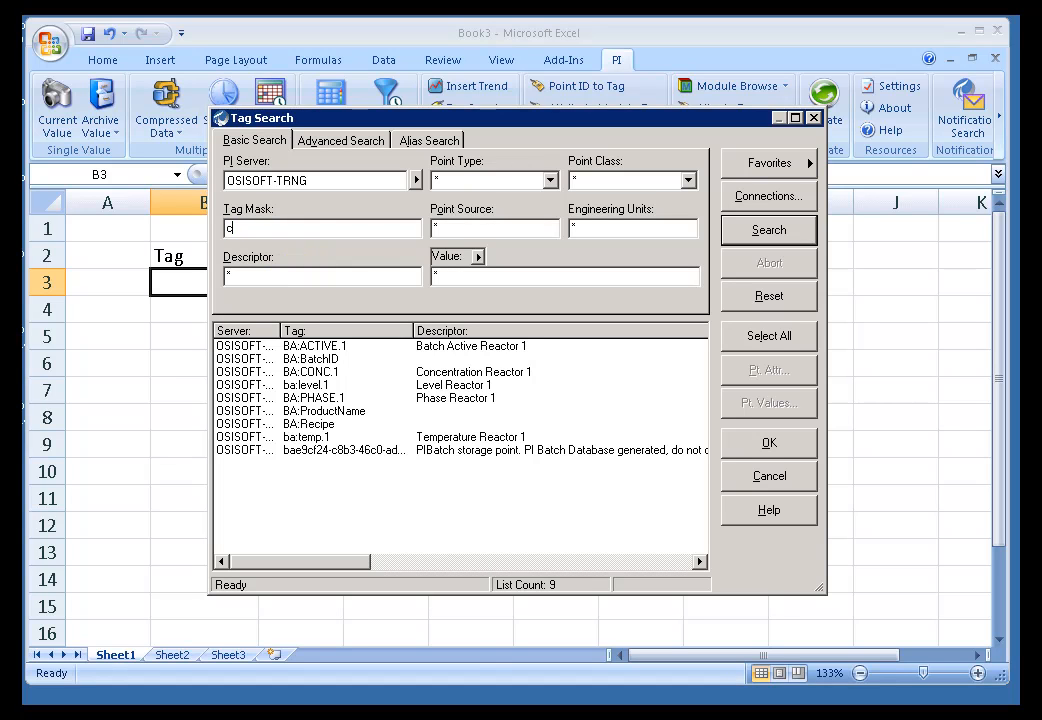
type("d*")
left_click(768, 230)
left_click(278, 378, "shift")
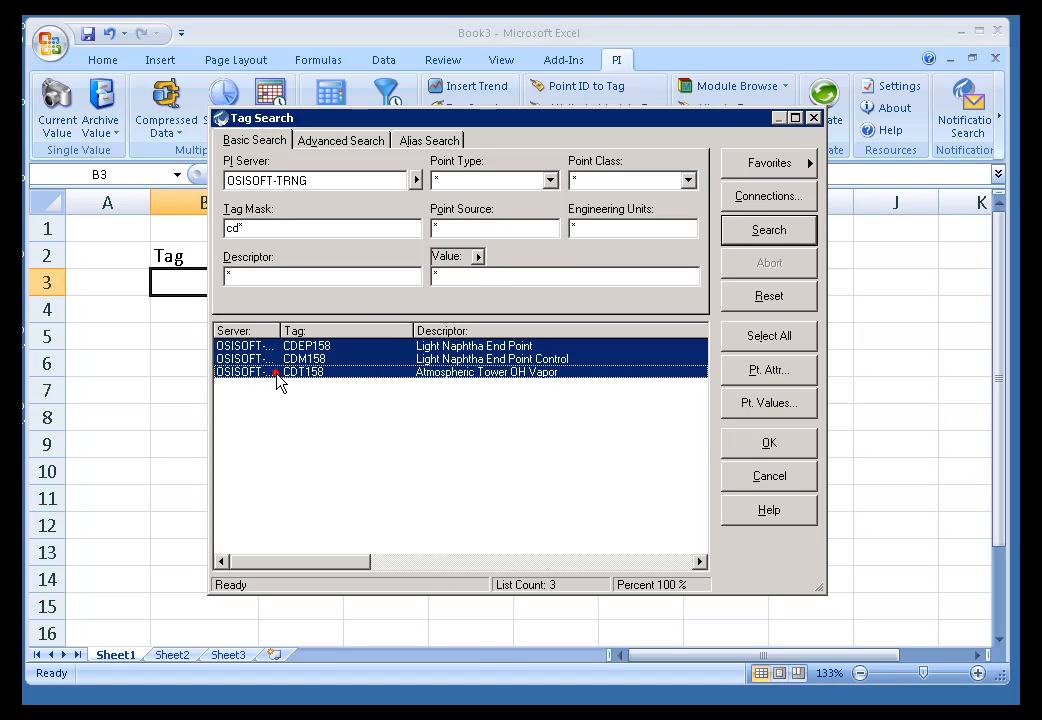
left_click(781, 453)
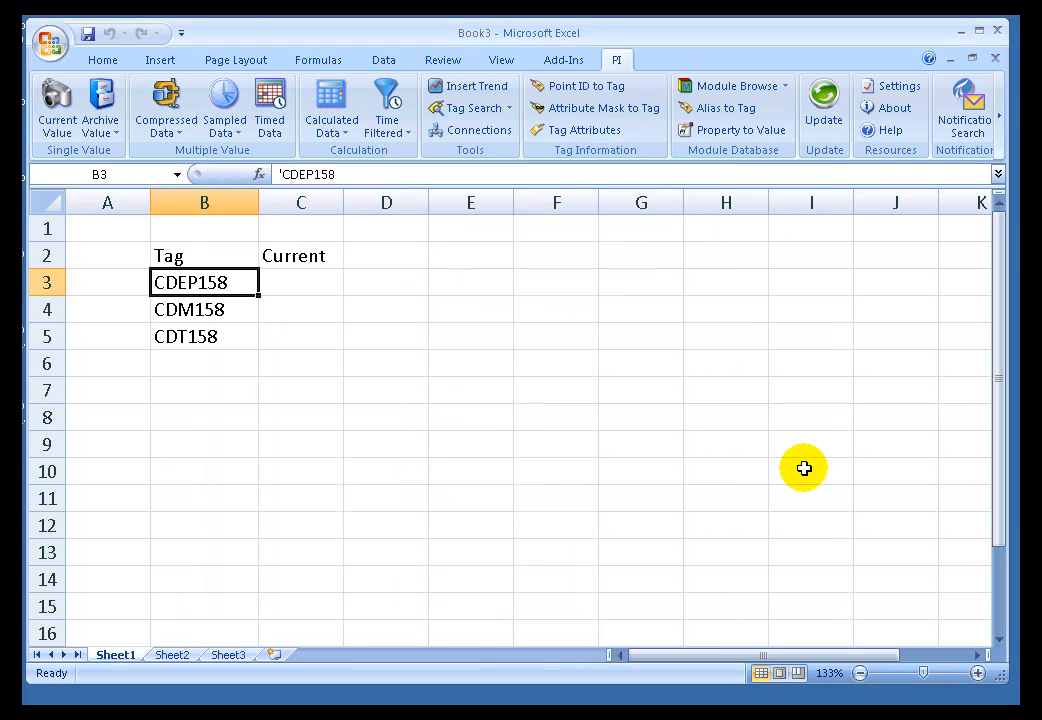
Start a Current Value function with cell C3 as its output cell.
left_click(315, 286)
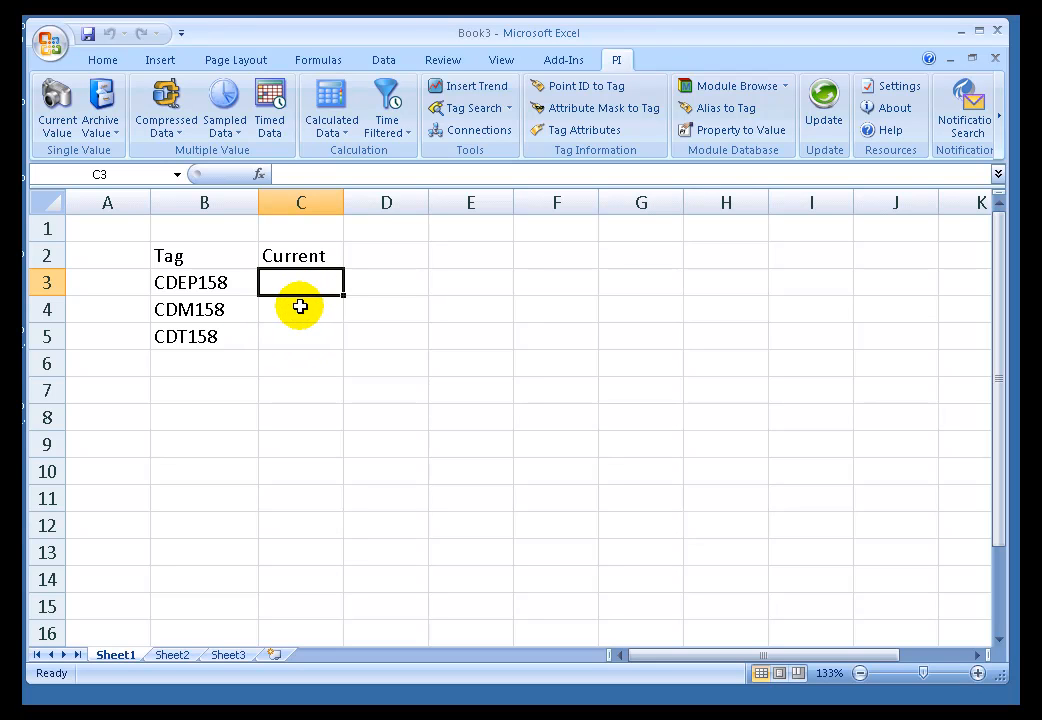
left_click(299, 309)
left_click(304, 286)
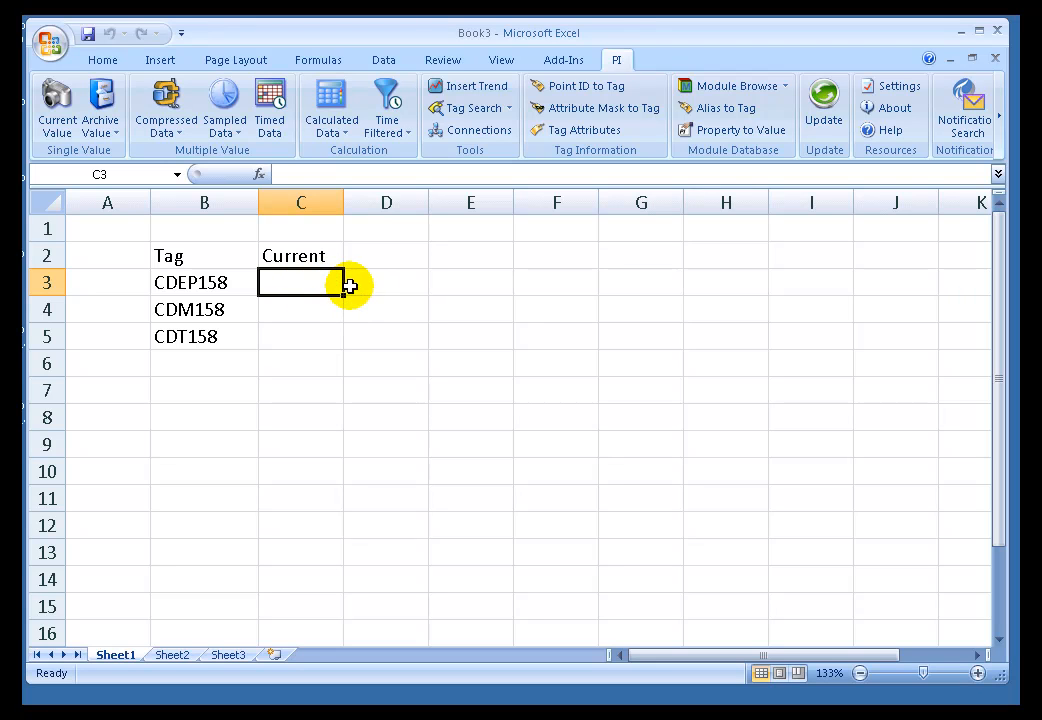
left_click(58, 105)
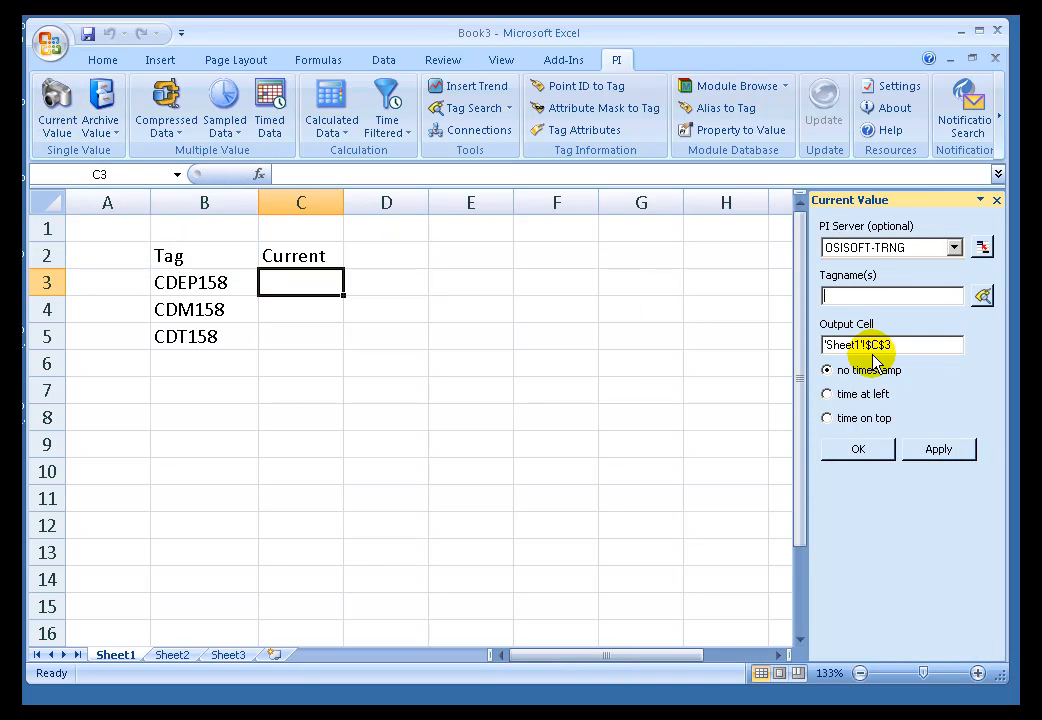
left_click(913, 347)
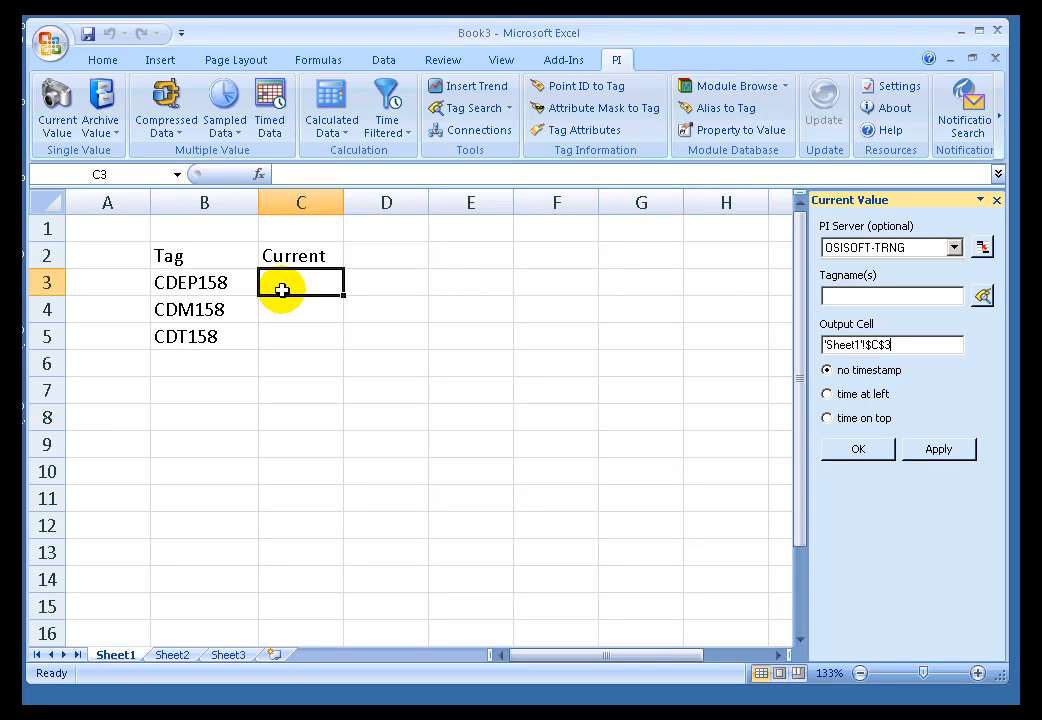
Set the function's tag name to a reference to cell B3, trying the range B3:B5 first.
left_click(841, 295)
left_click(841, 295)
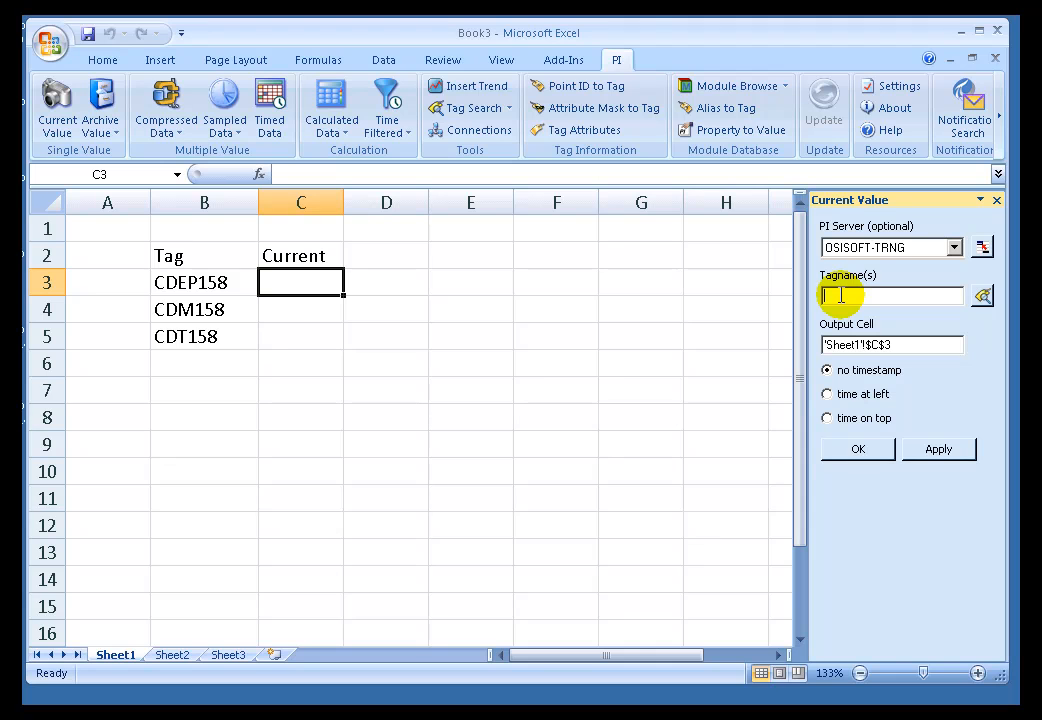
left_click(191, 282)
left_click_drag(243, 289, 235, 338)
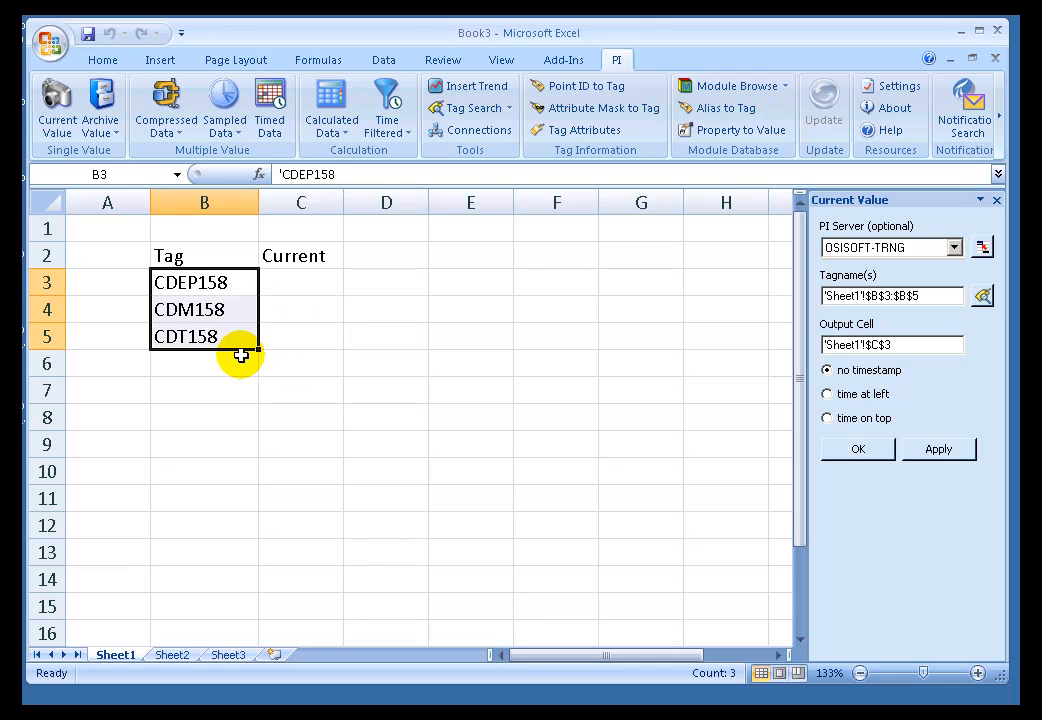
left_click(240, 283)
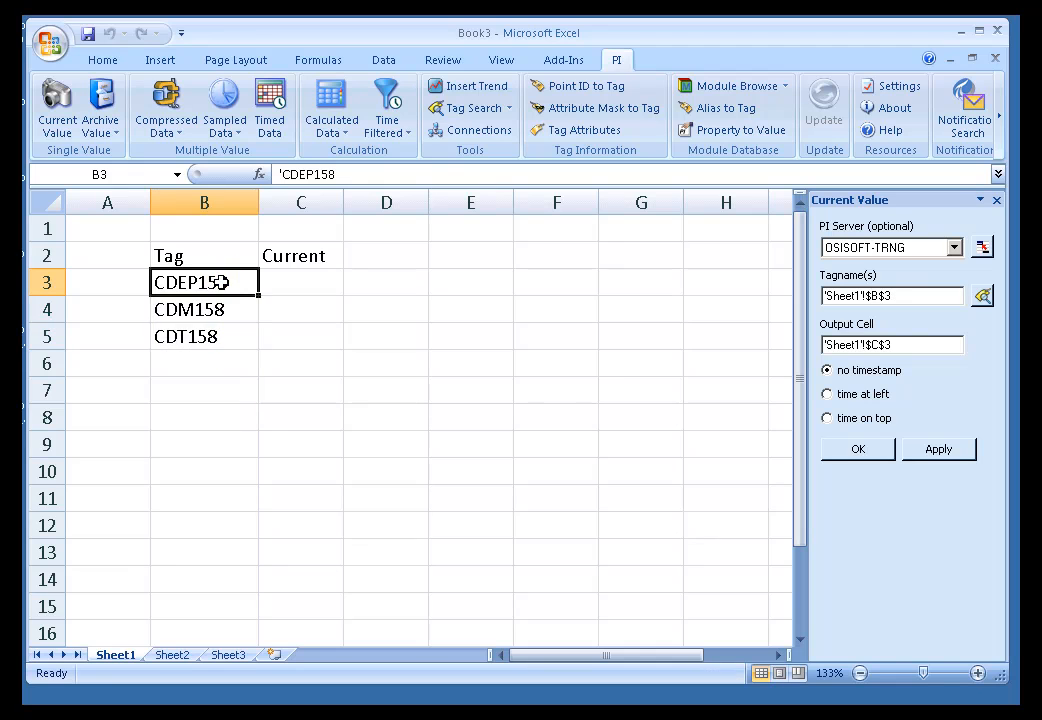
Try the time on top option and settle on time at left for the timestamp.
left_click(828, 395)
left_click(828, 418)
left_click(828, 395)
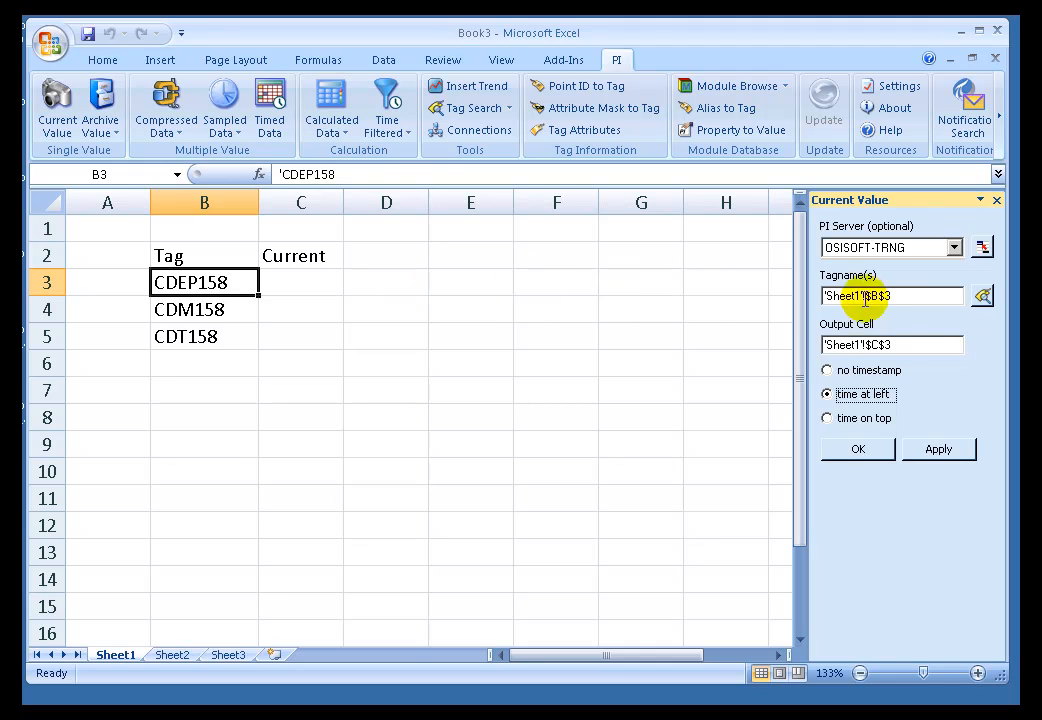
Switch the PI server entry to a free reference field and back to the server list, reselecting OSISOFT-TRNG.
left_click(955, 248)
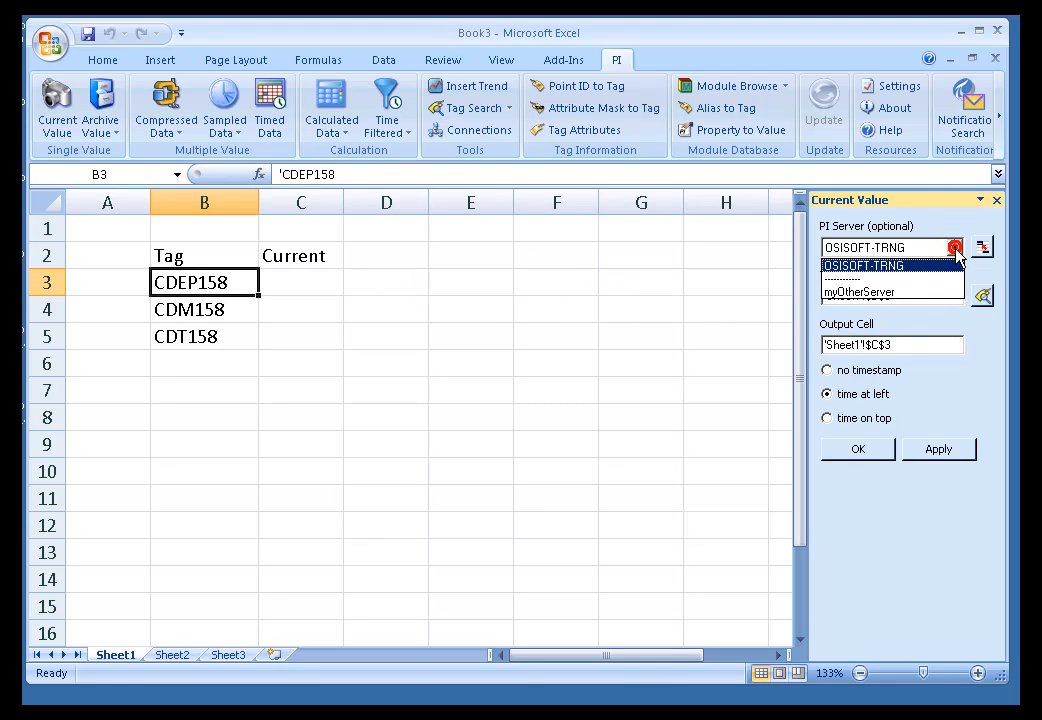
left_click(906, 268)
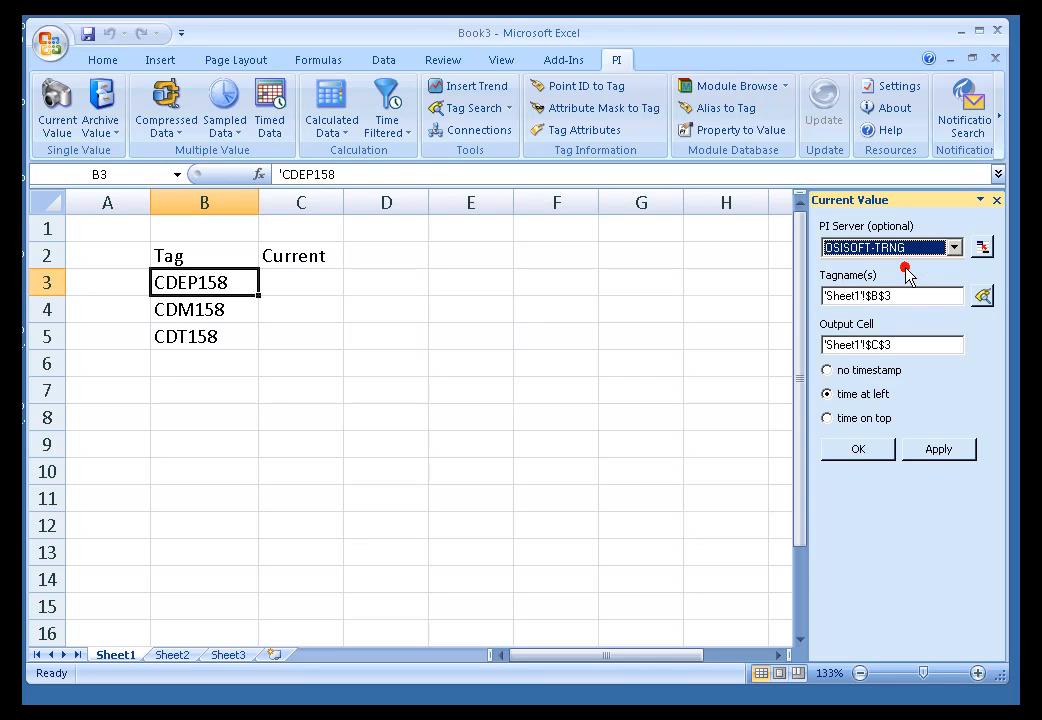
left_click(982, 249)
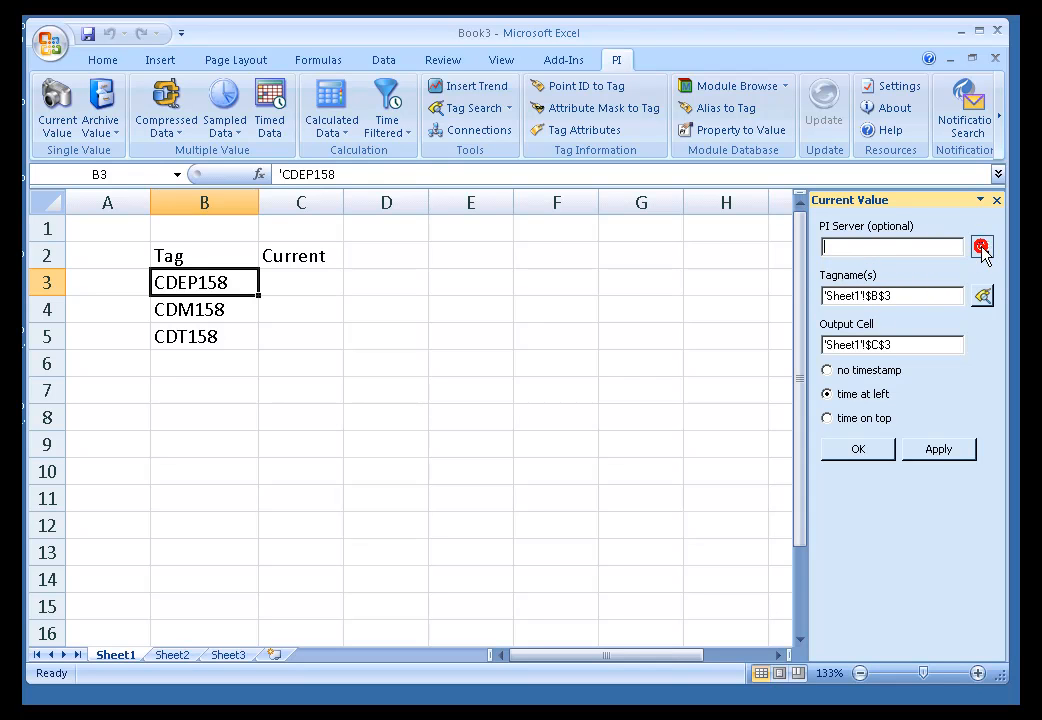
left_click(914, 244)
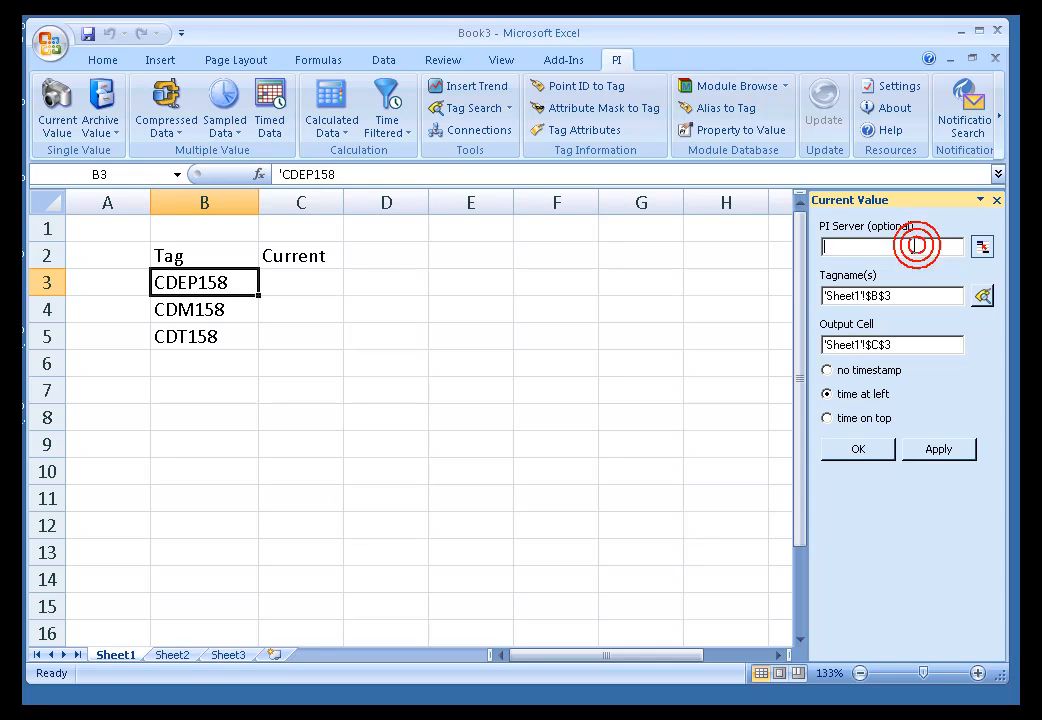
left_click(982, 247)
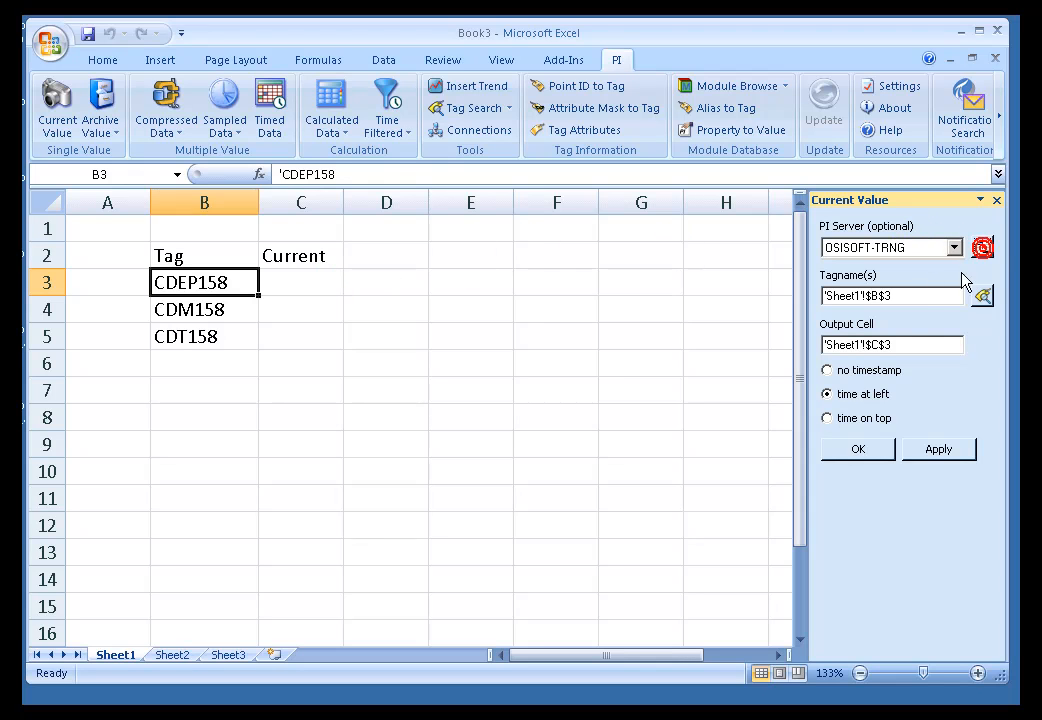
left_click(952, 250)
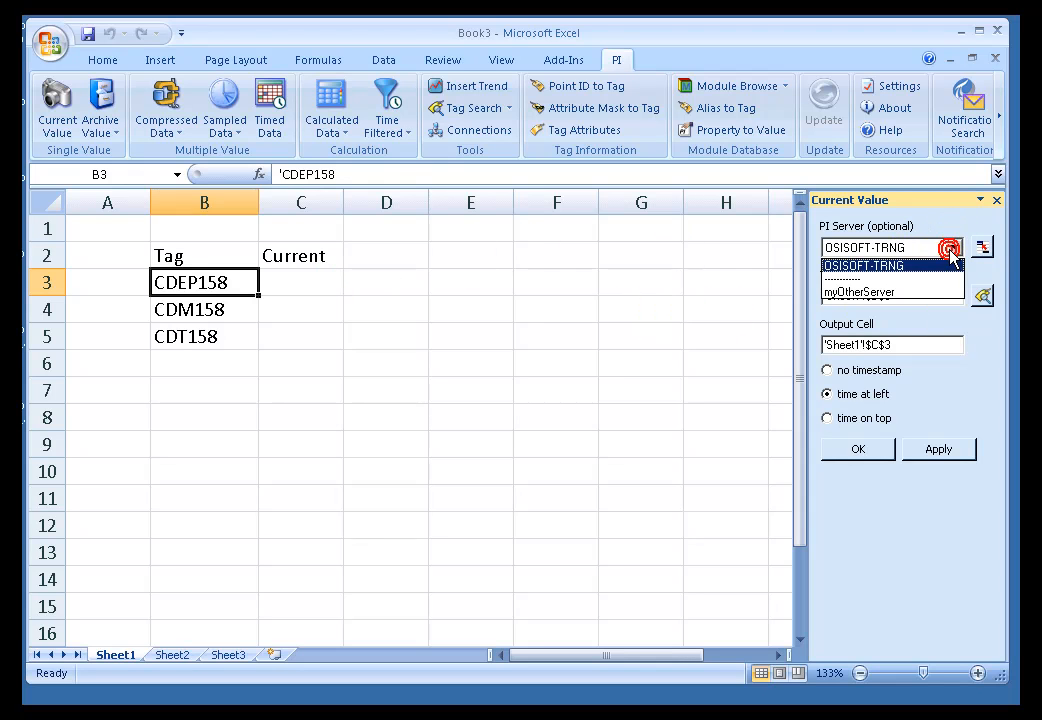
left_click(888, 266)
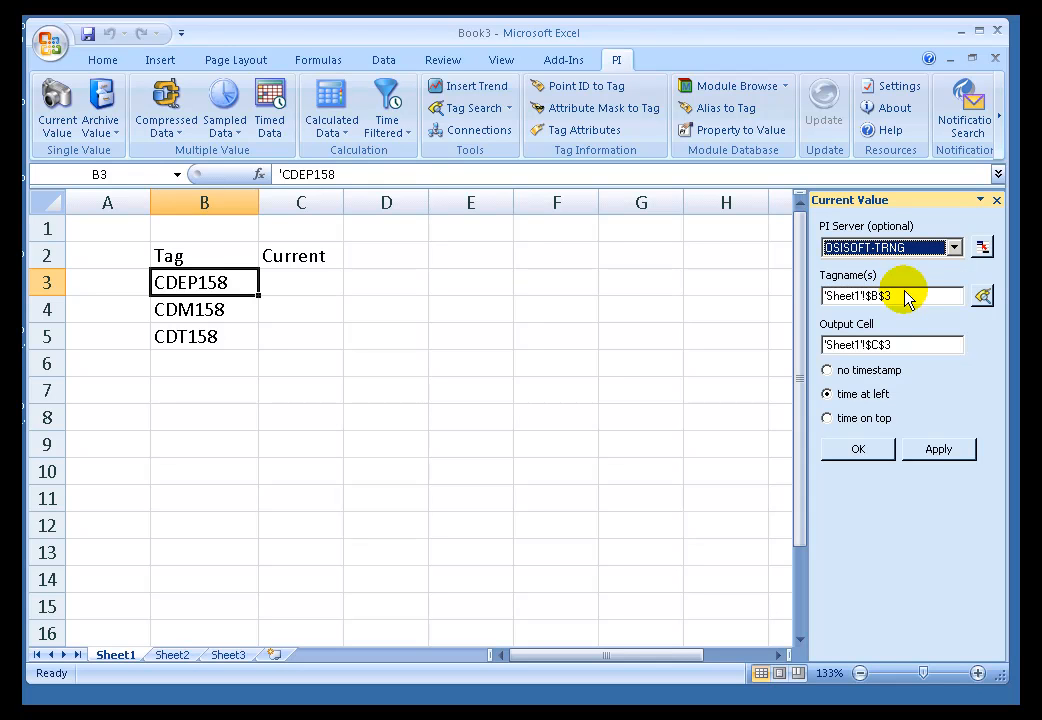
Insert the Current Value function for the tag in B3 at cell C3 and check the resulting timestamp and value cells.
left_click(906, 296)
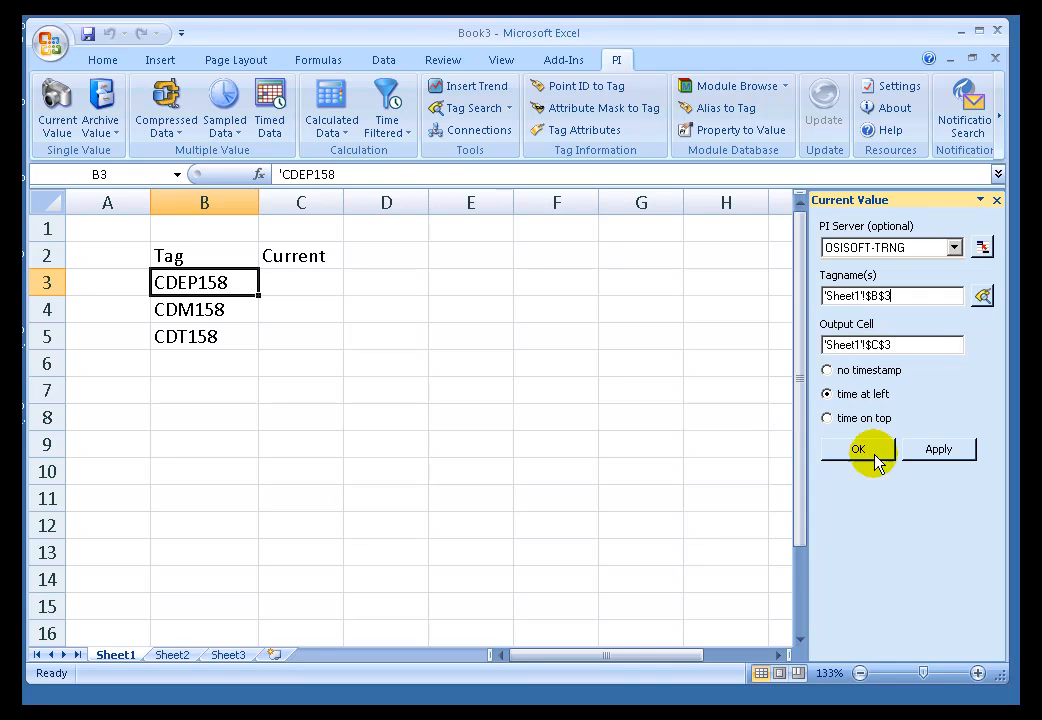
left_click(911, 346)
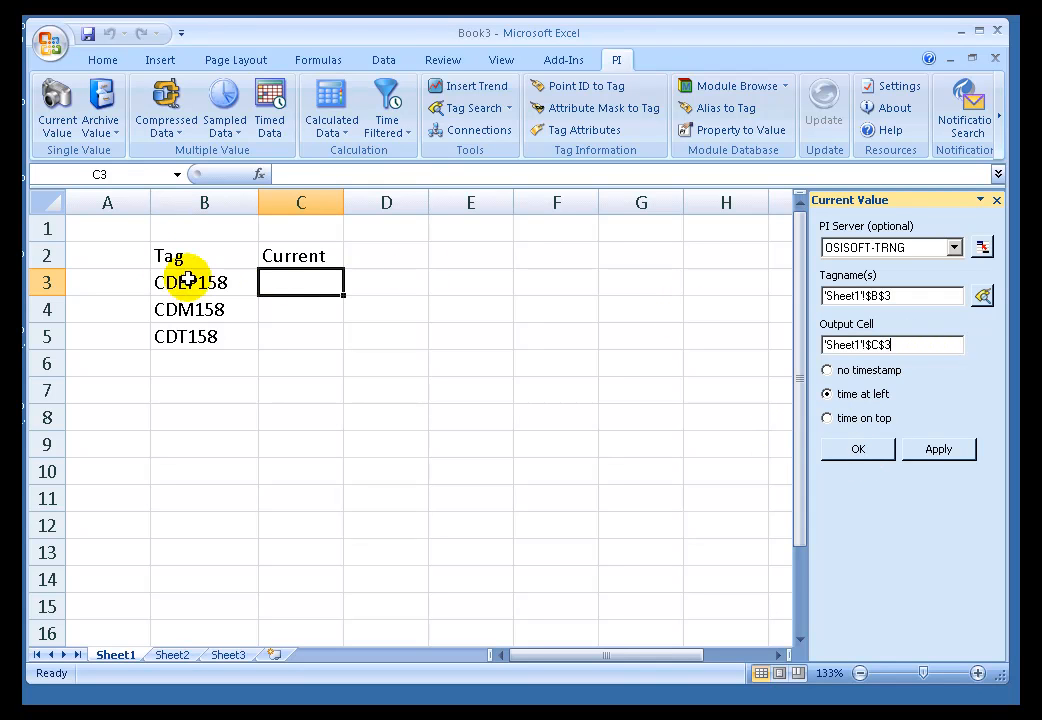
left_click(853, 449)
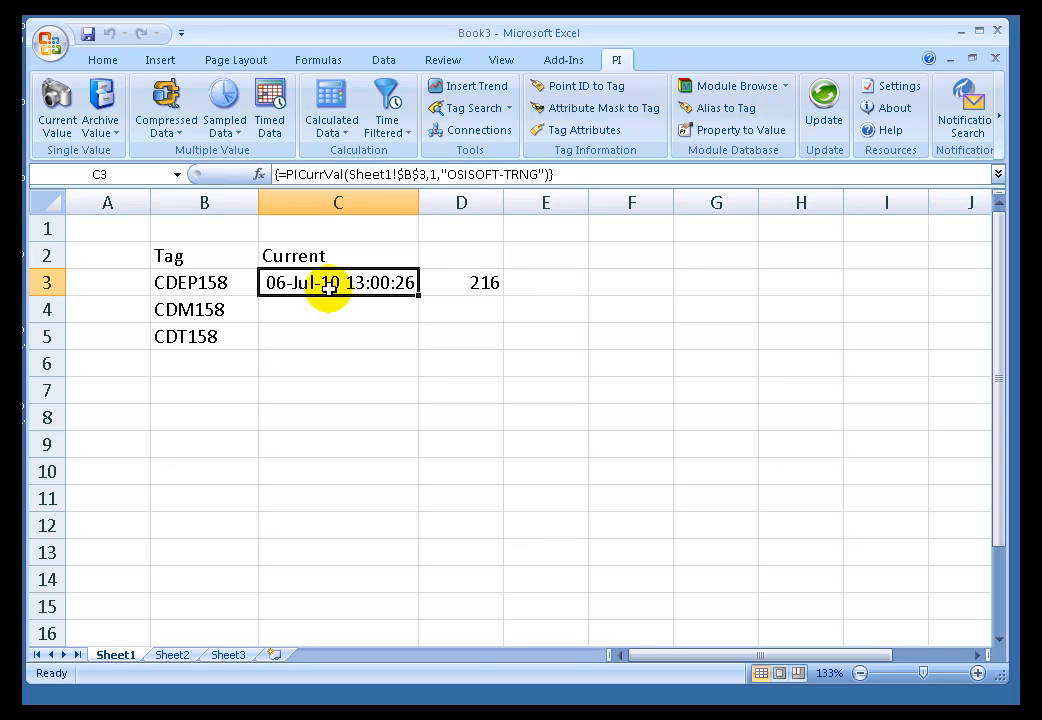
left_click(477, 283)
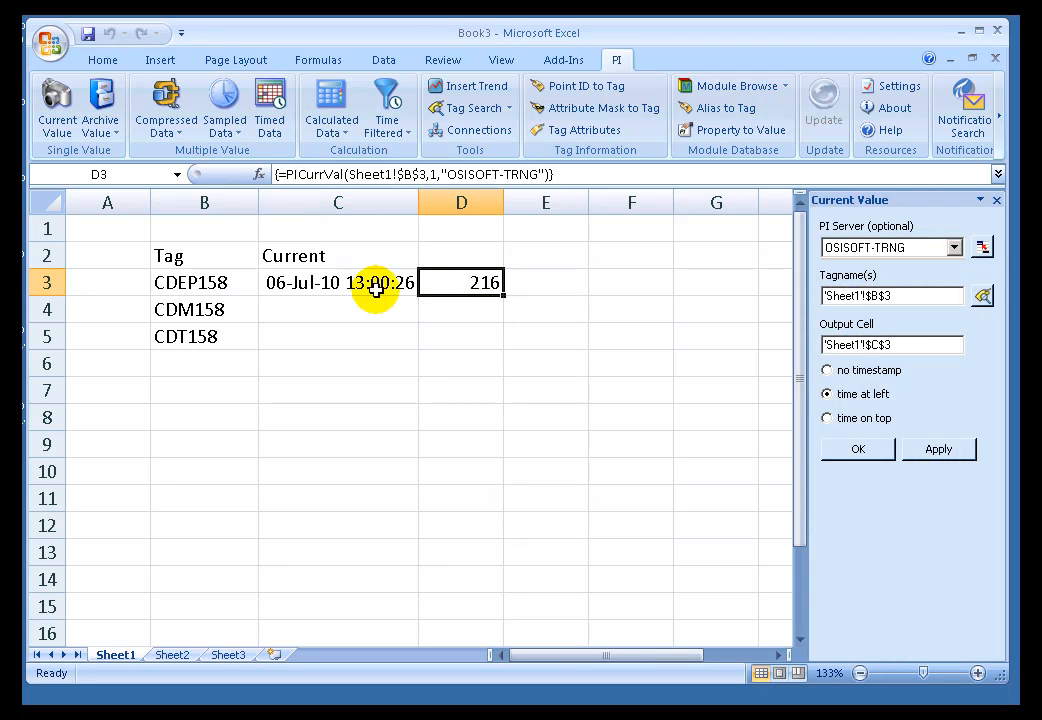
left_click(334, 283)
left_click(216, 282)
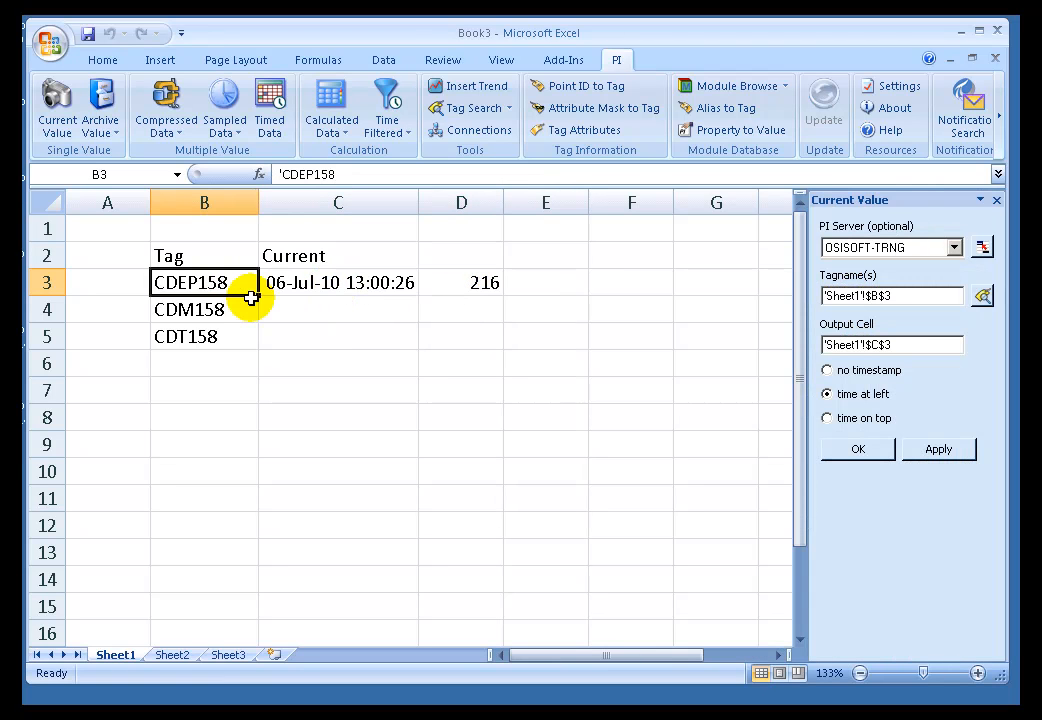
Examine the Current Value formula in cell C3 and re-enter it as an array formula.
left_click(319, 290)
double_click(321, 288)
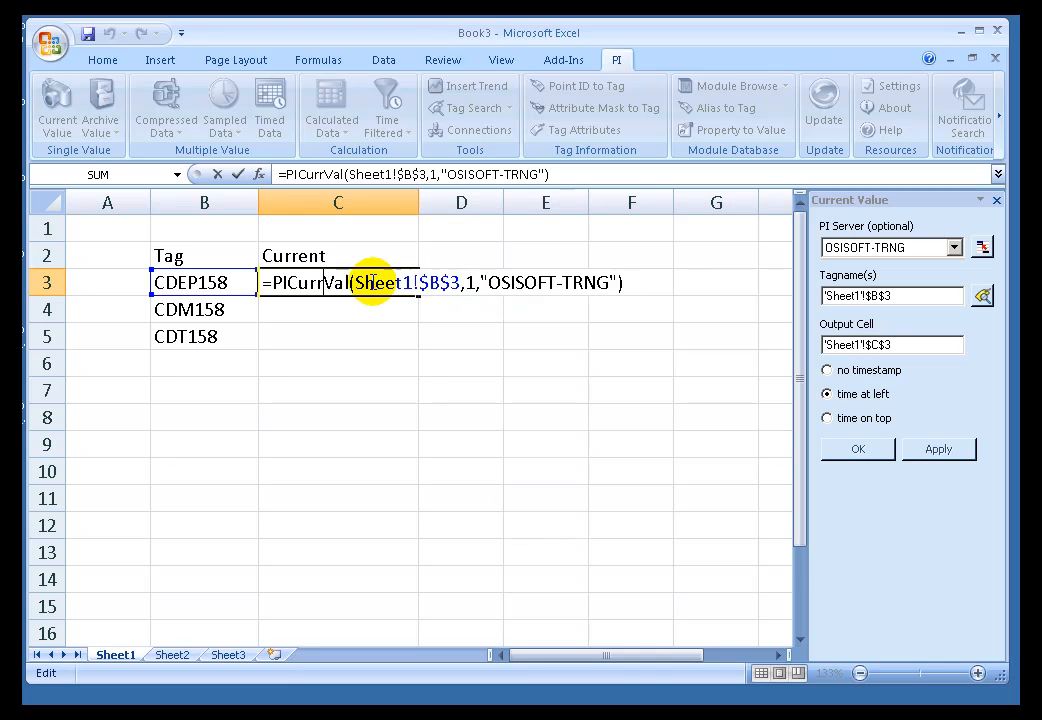
key("ctrl+shift+Return")
Replace the tag name in B3 with sinusoid and inspect the formula in C3 that refers to it.
left_click(206, 282)
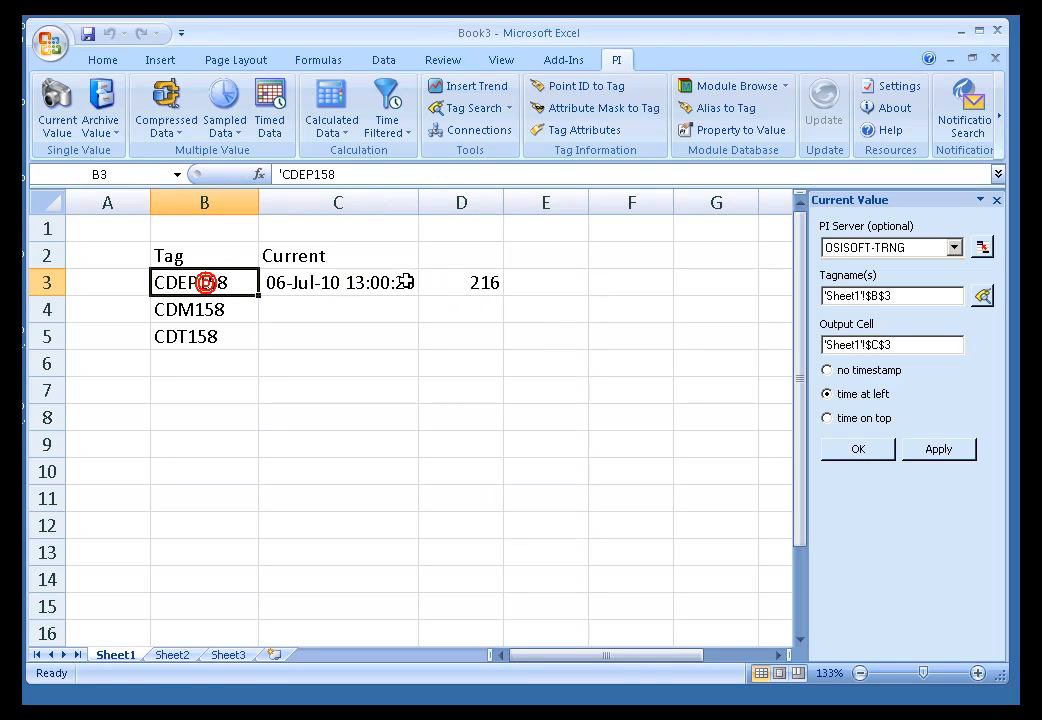
type("sin")
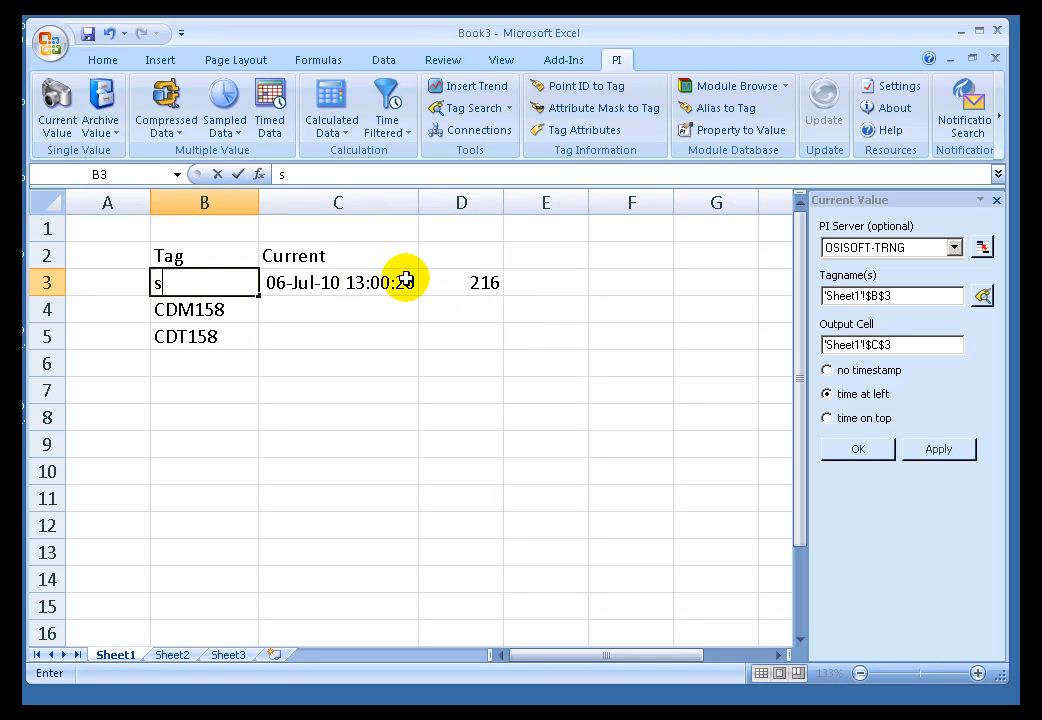
key("Return")
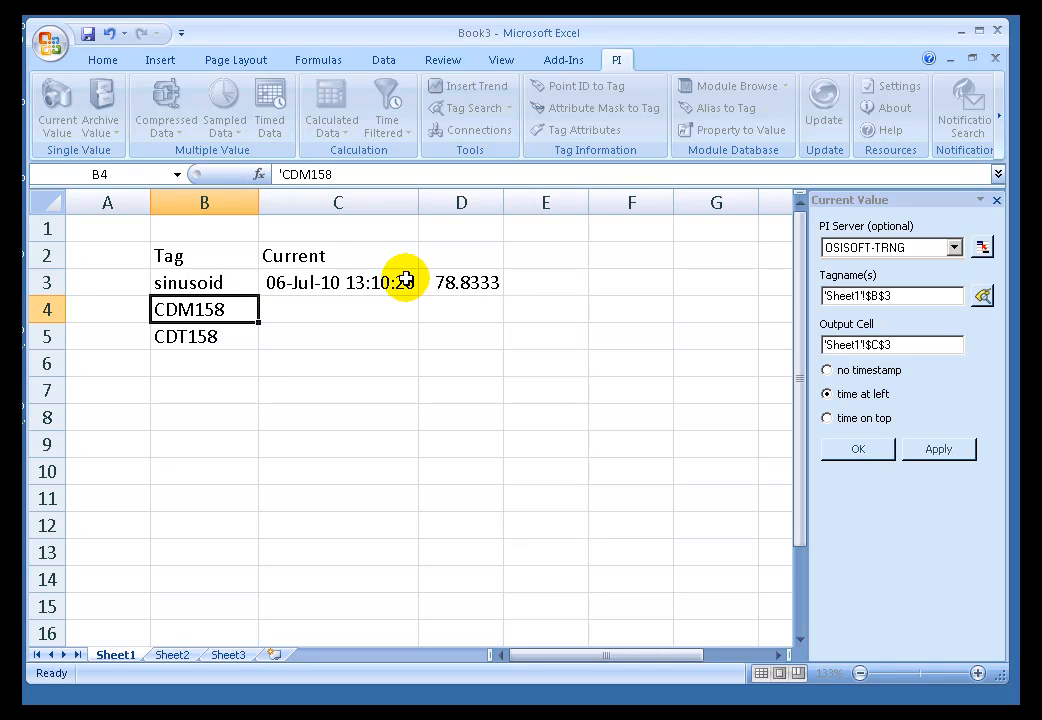
left_click(333, 283)
double_click(343, 281)
key("Escape")
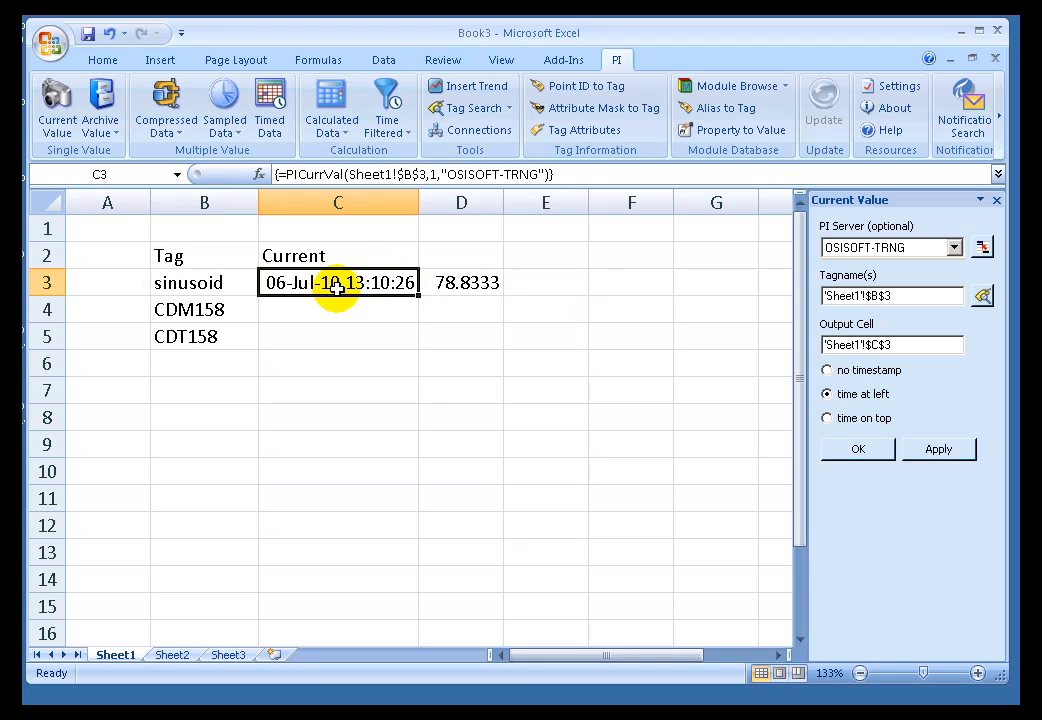
Start a tag search from cell B6 and search OSISOFT-TRNG with the tag mask ba*.
left_click(175, 365)
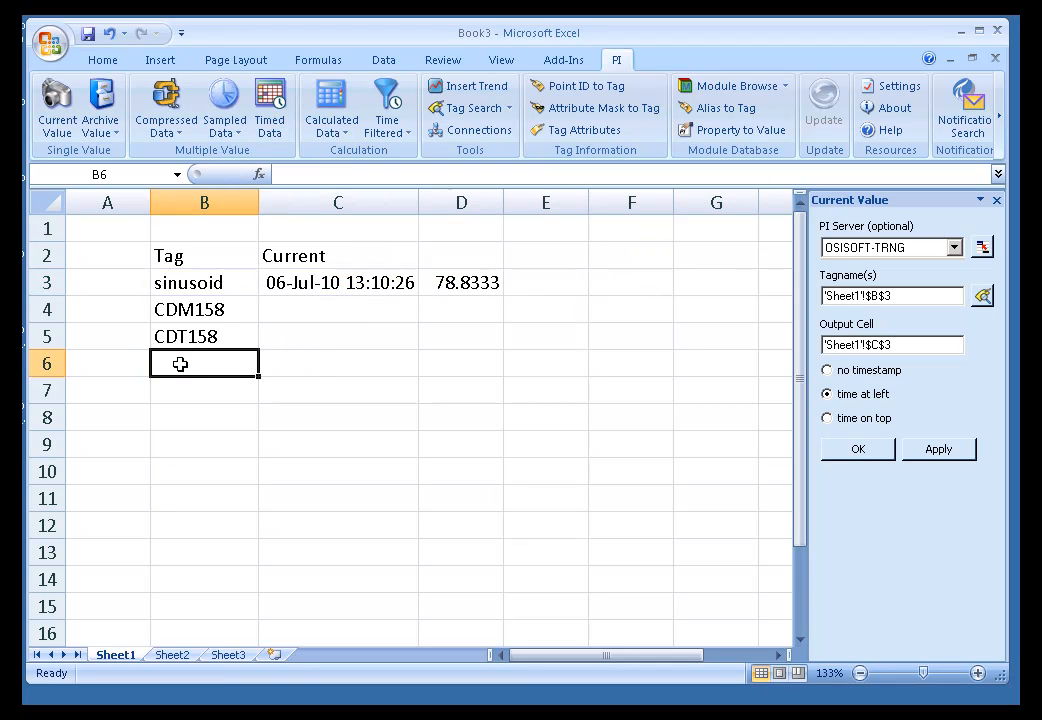
left_click(486, 108)
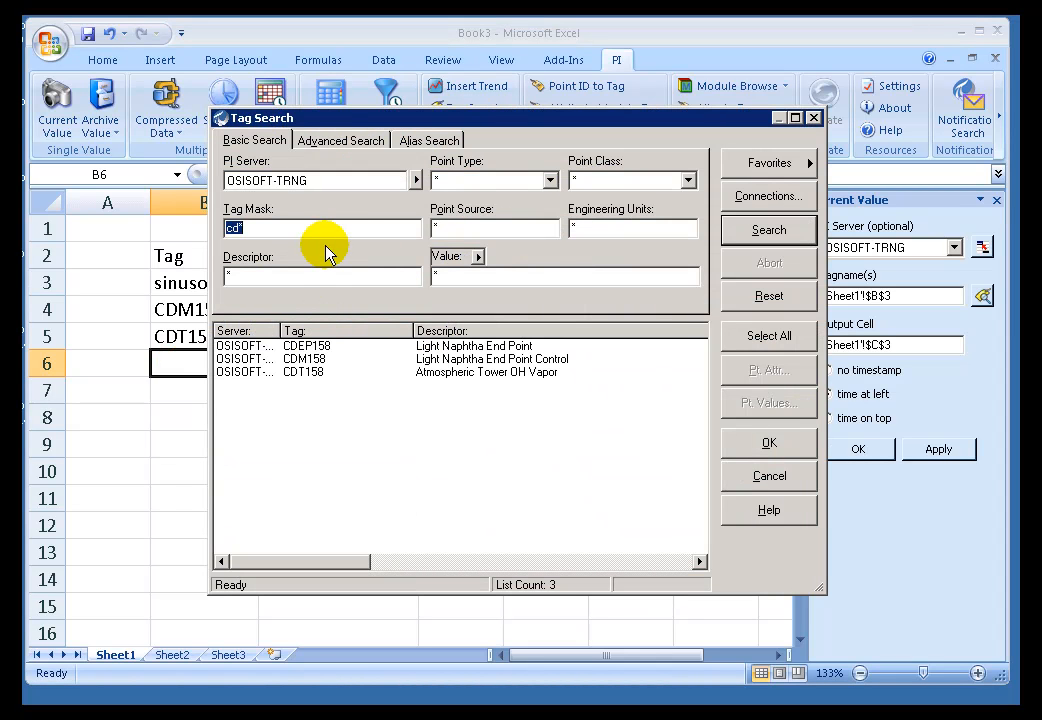
type("ba")
left_click(768, 232)
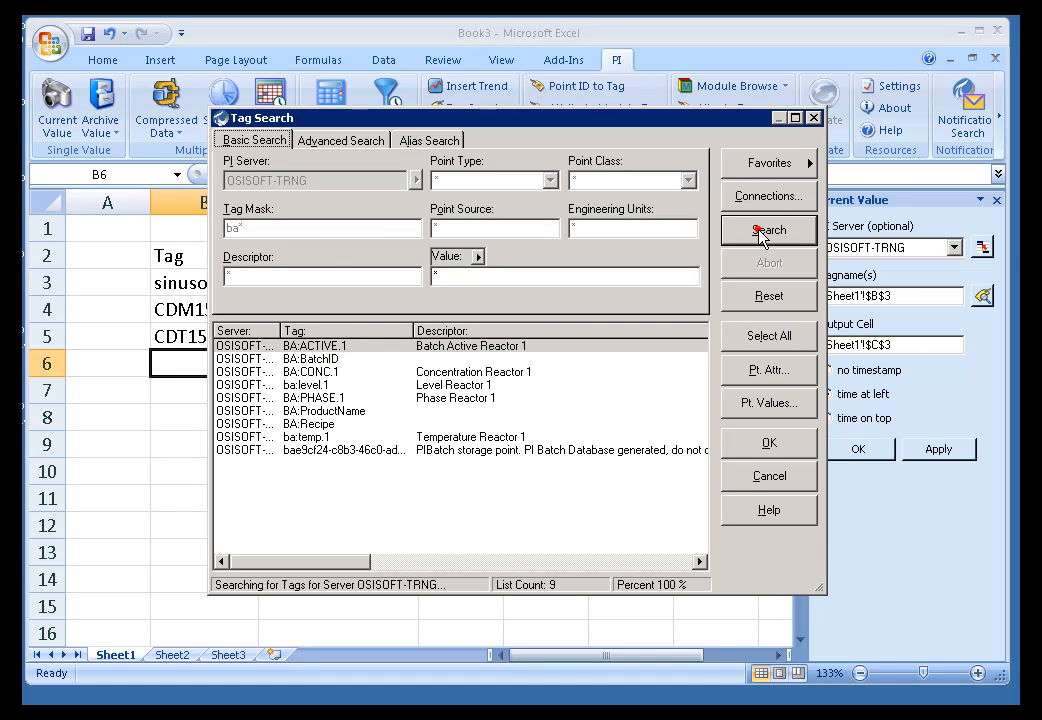
Insert the found tags BA:CONC.1, ba:level.1 and ba:temp.1 into column B starting at B6.
left_click(289, 372, "ctrl")
left_click(290, 384, "shift")
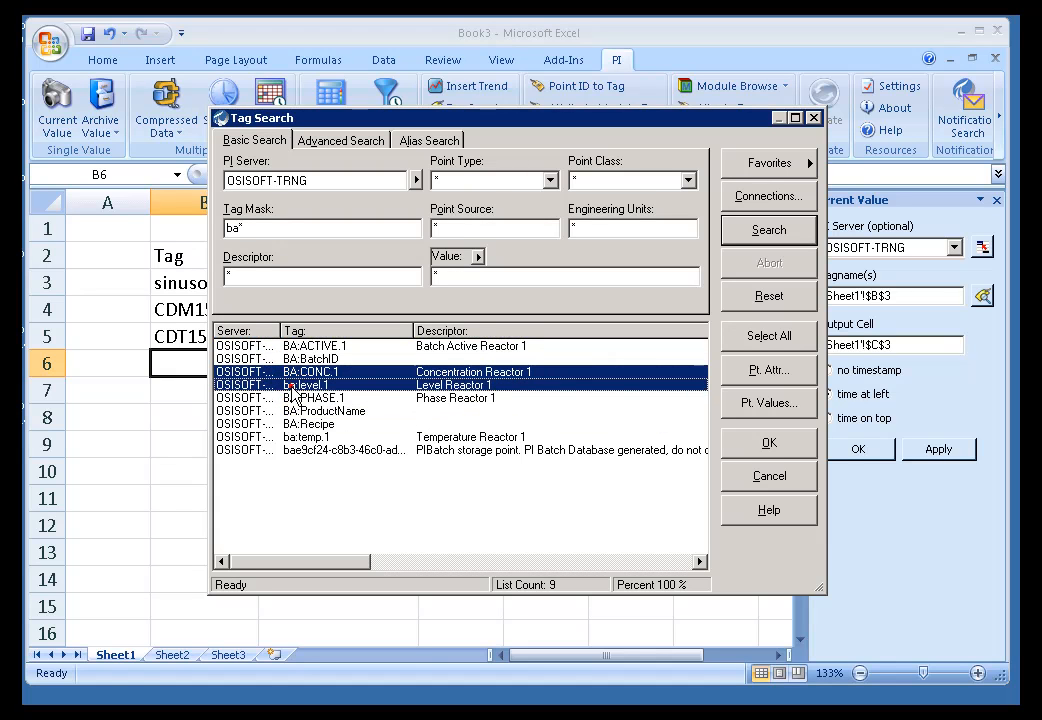
left_click(306, 438, "ctrl")
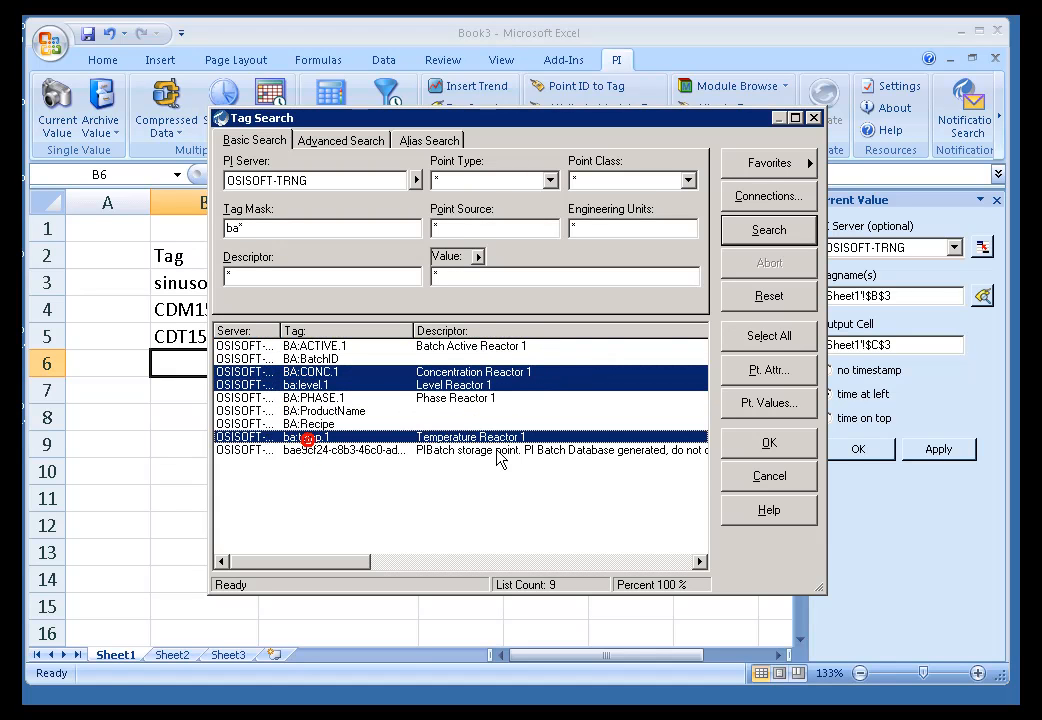
left_click(765, 446)
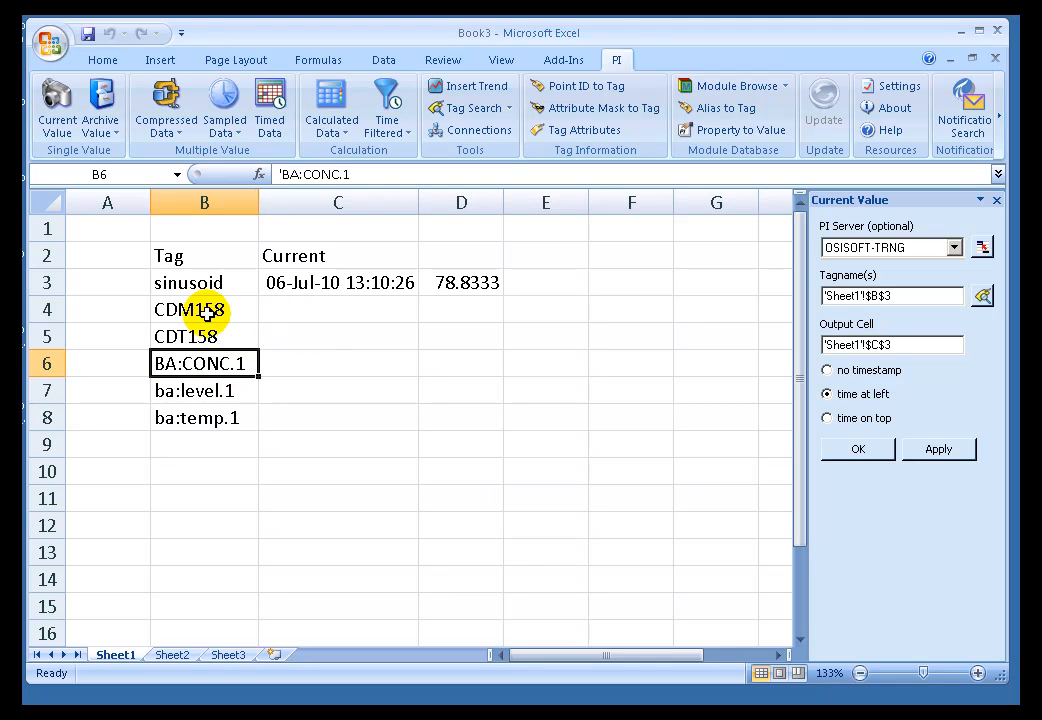
Insert one Current Value function at C4 for the tags in B4:B8 with time at left.
left_click(293, 310)
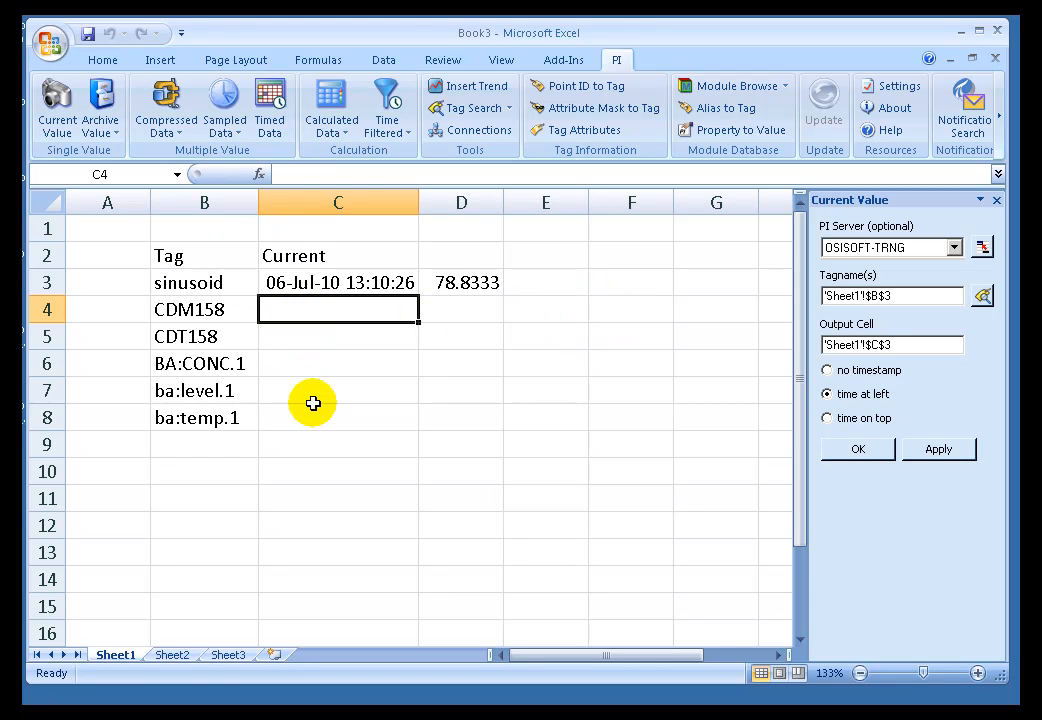
left_click(56, 97)
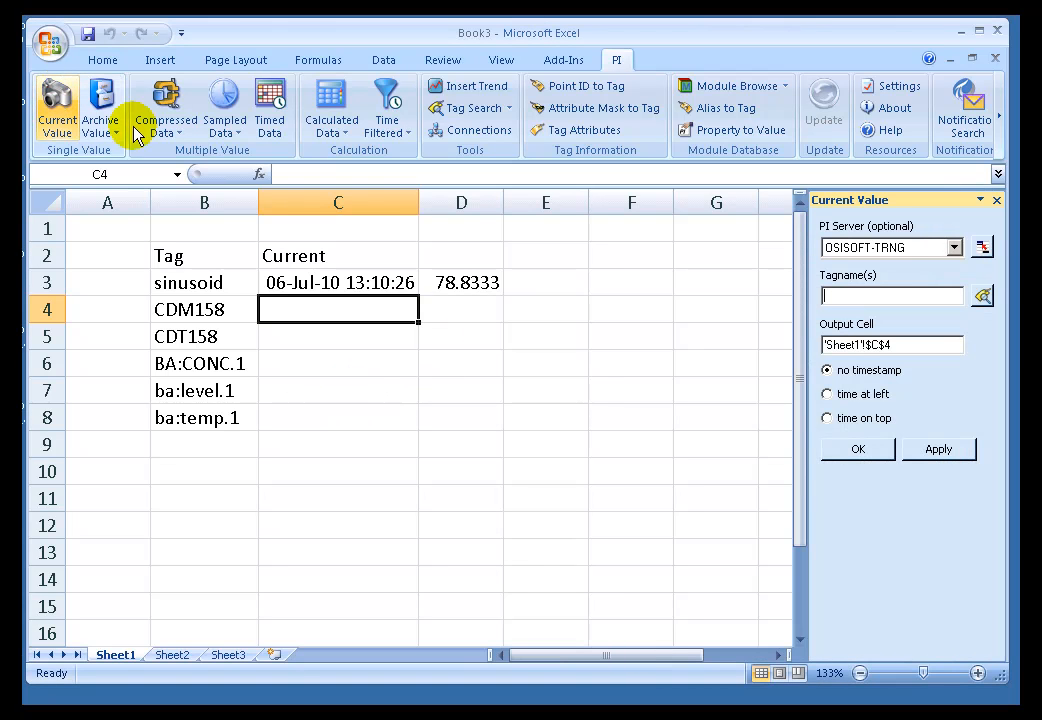
left_click_drag(170, 307, 193, 418)
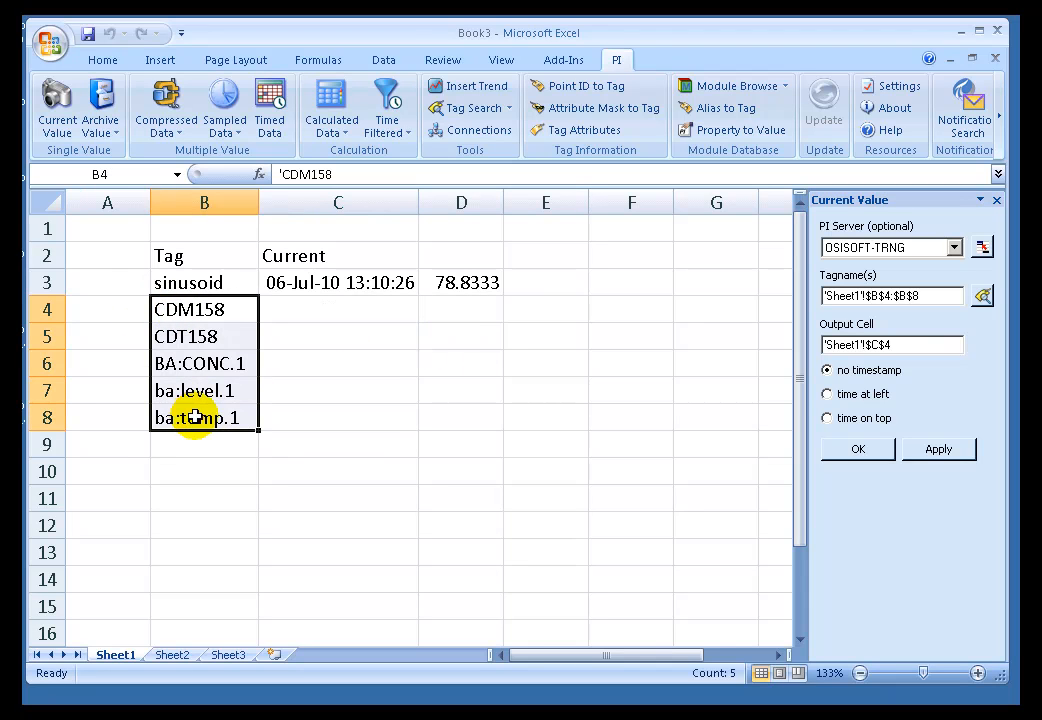
left_click(827, 395)
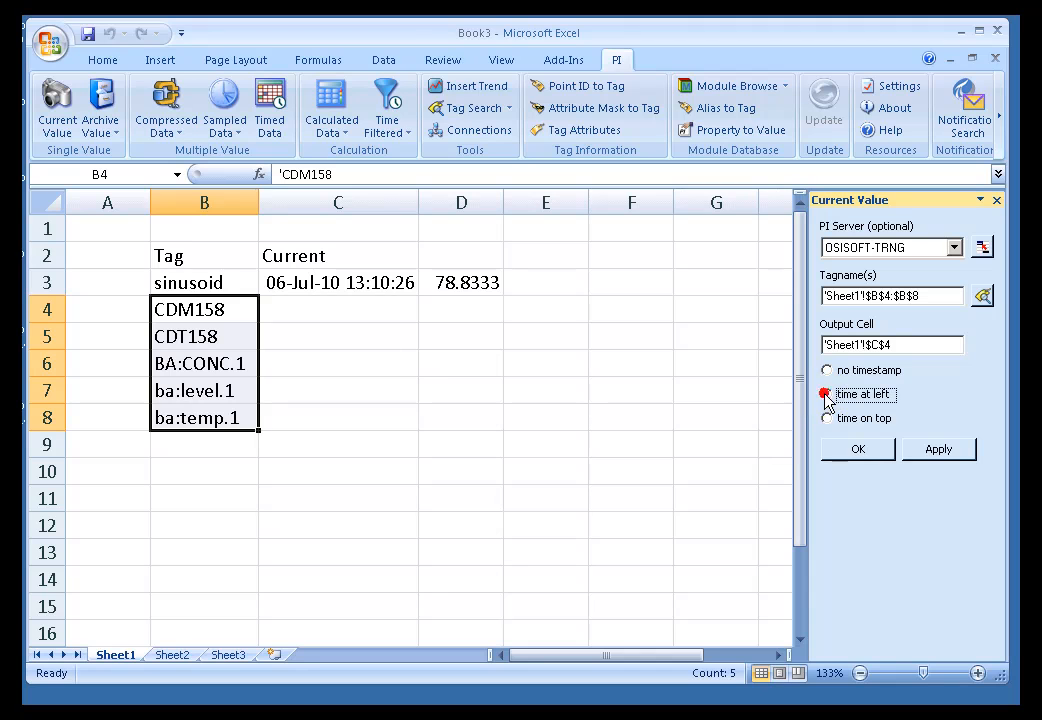
left_click(857, 450)
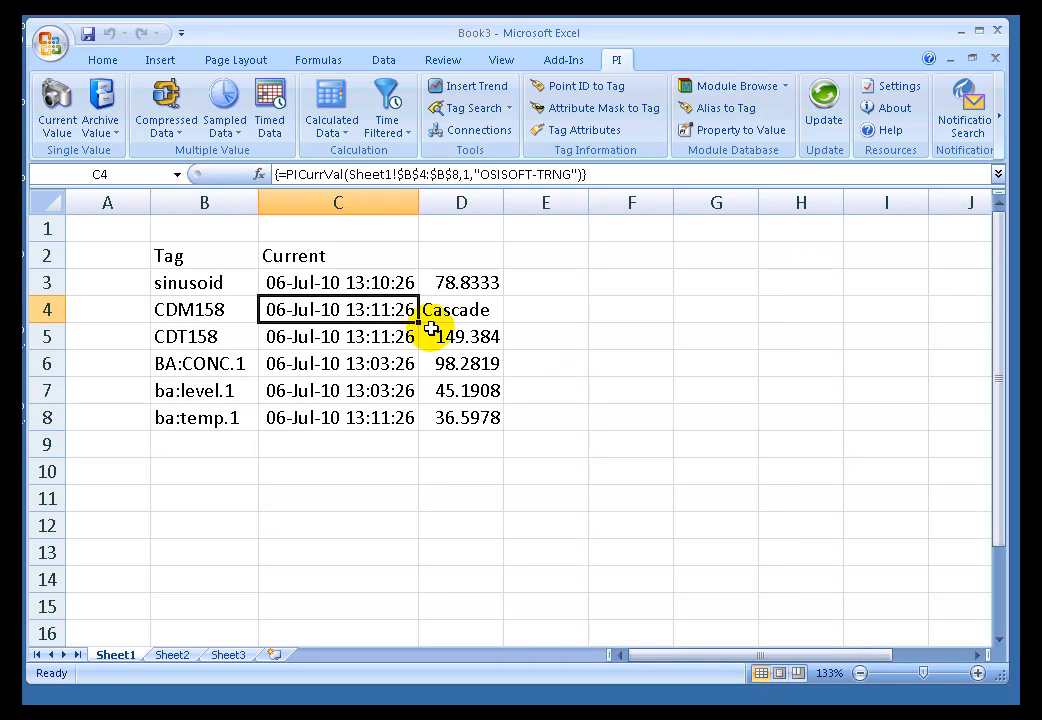
Compare the Current Value settings behind the results in row 3 with those of the array starting at C4.
left_click(472, 283)
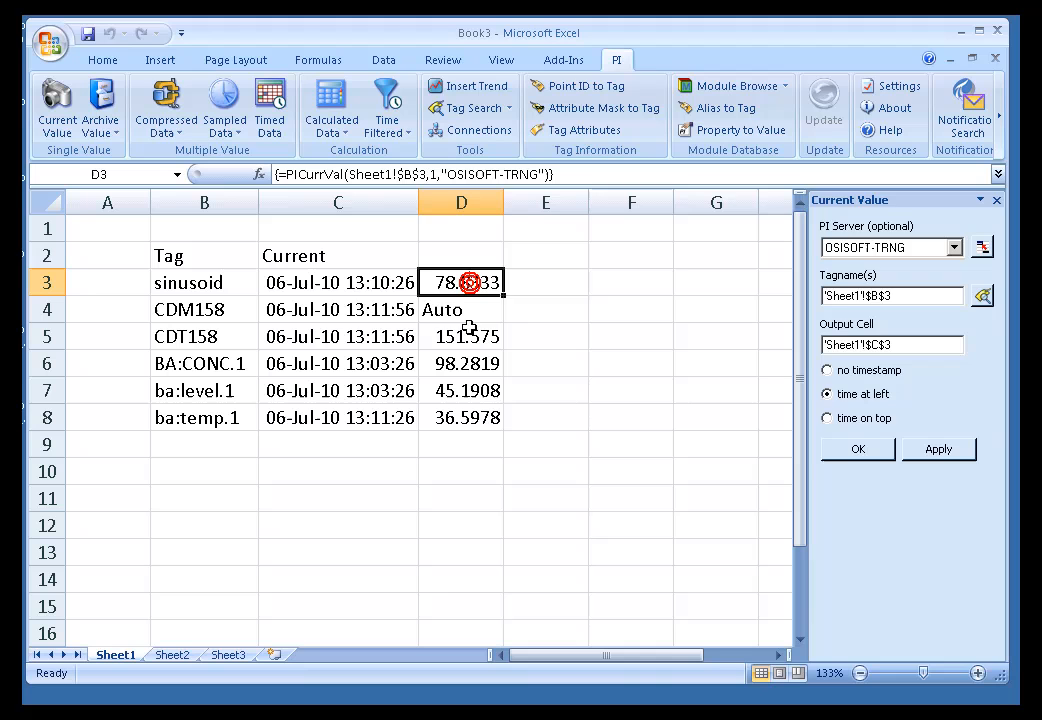
left_click(344, 283)
left_click(353, 309)
left_click(372, 336)
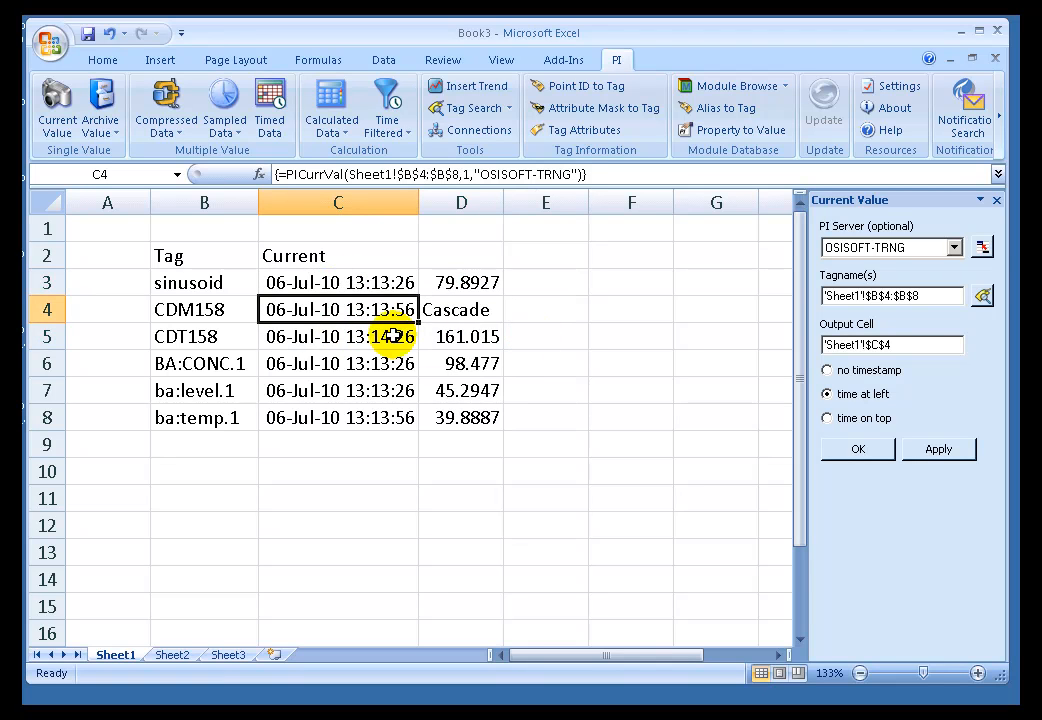
left_click(902, 344)
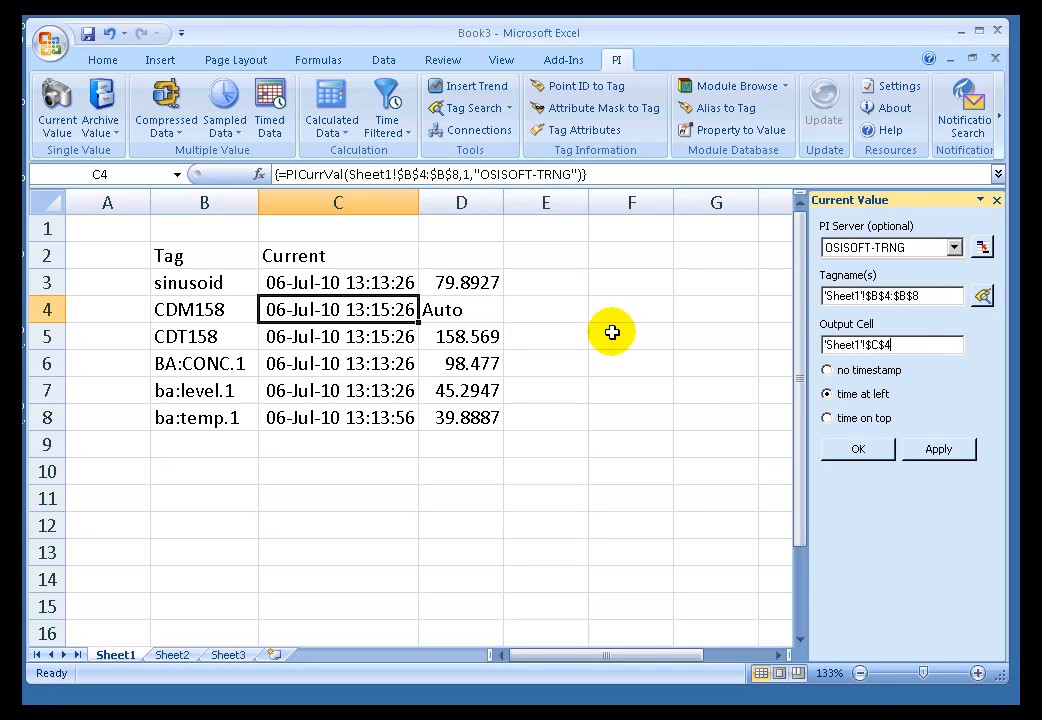
left_click(299, 442)
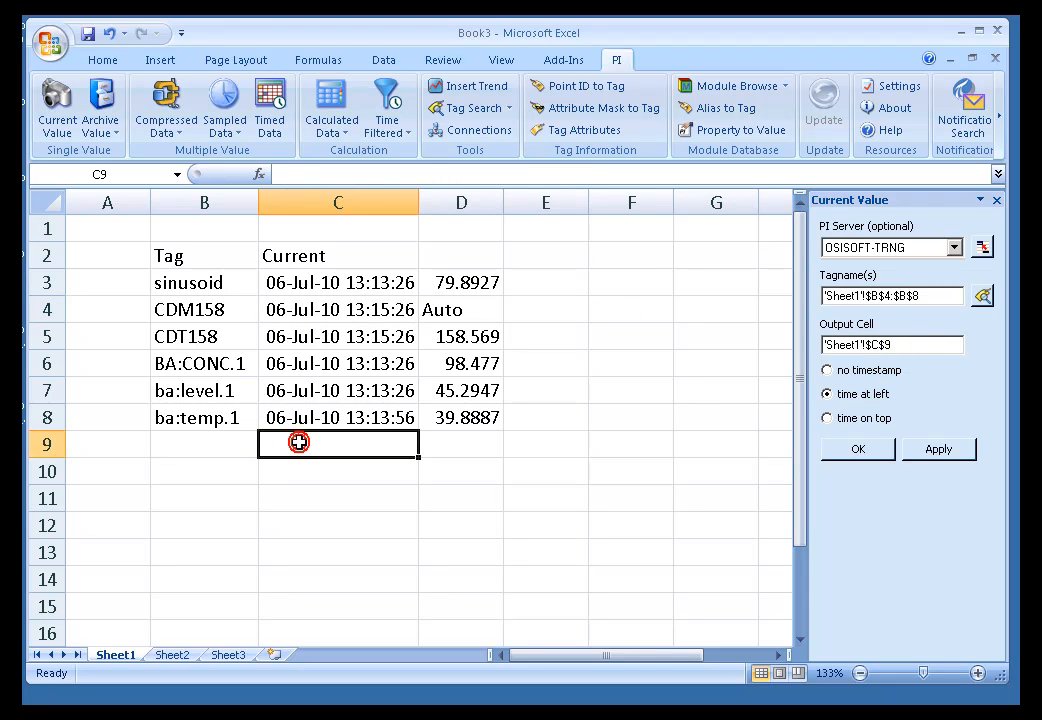
Close the Current Value pane and check whether selecting function cells C8, C4, C3 and C5 reopens it.
left_click(997, 203)
left_click(490, 500)
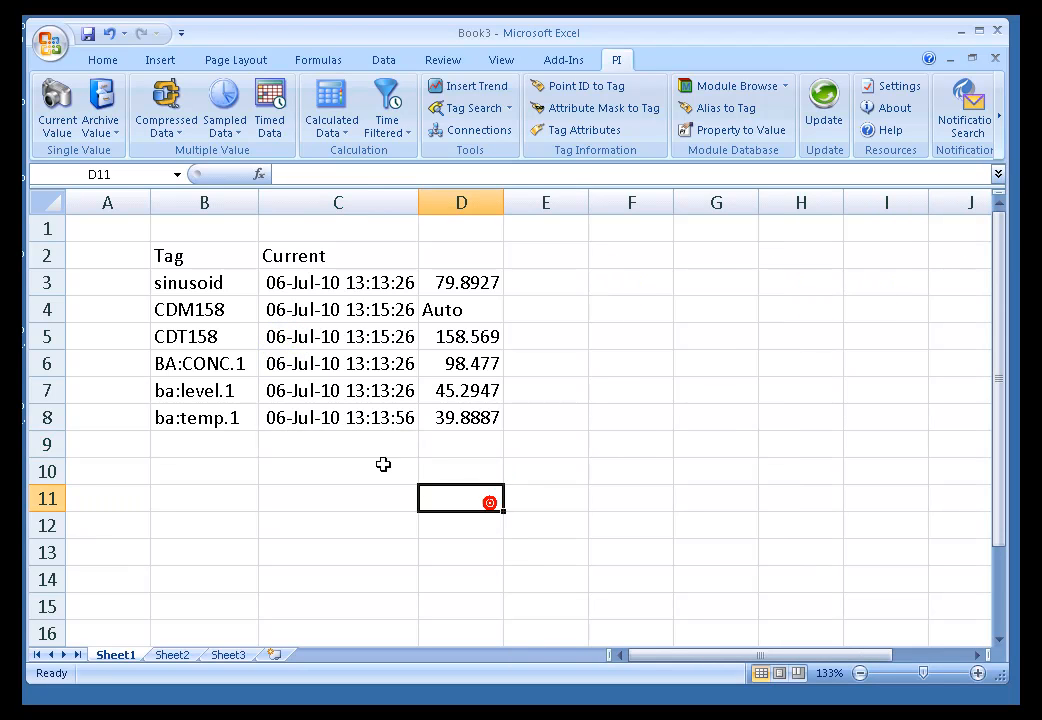
left_click(333, 420)
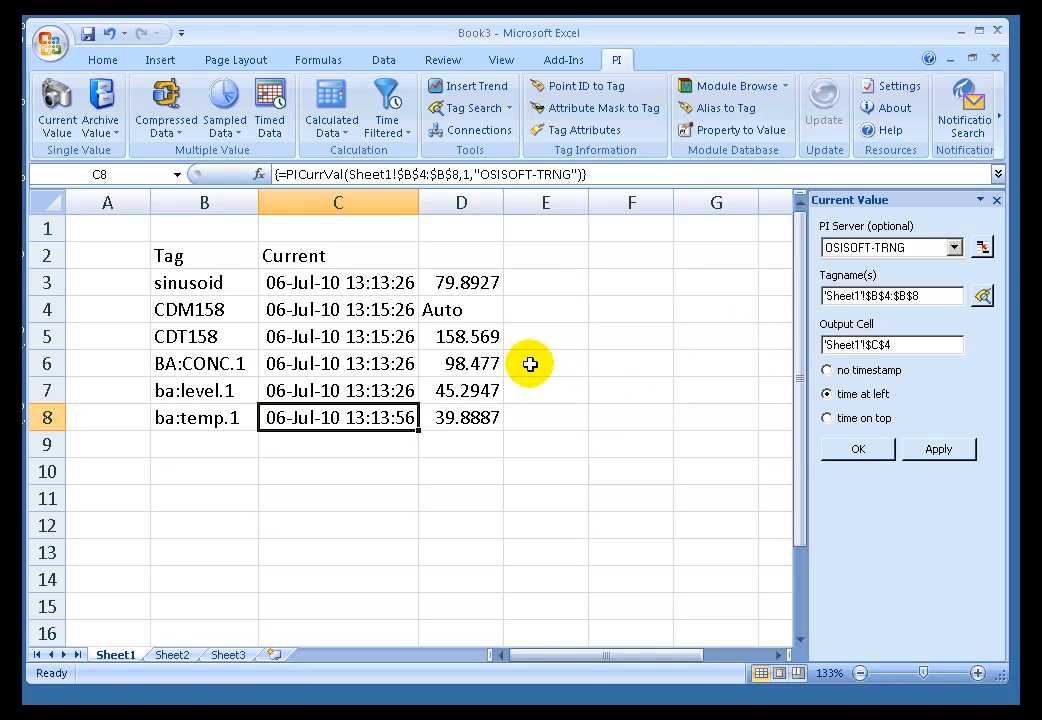
left_click(997, 203)
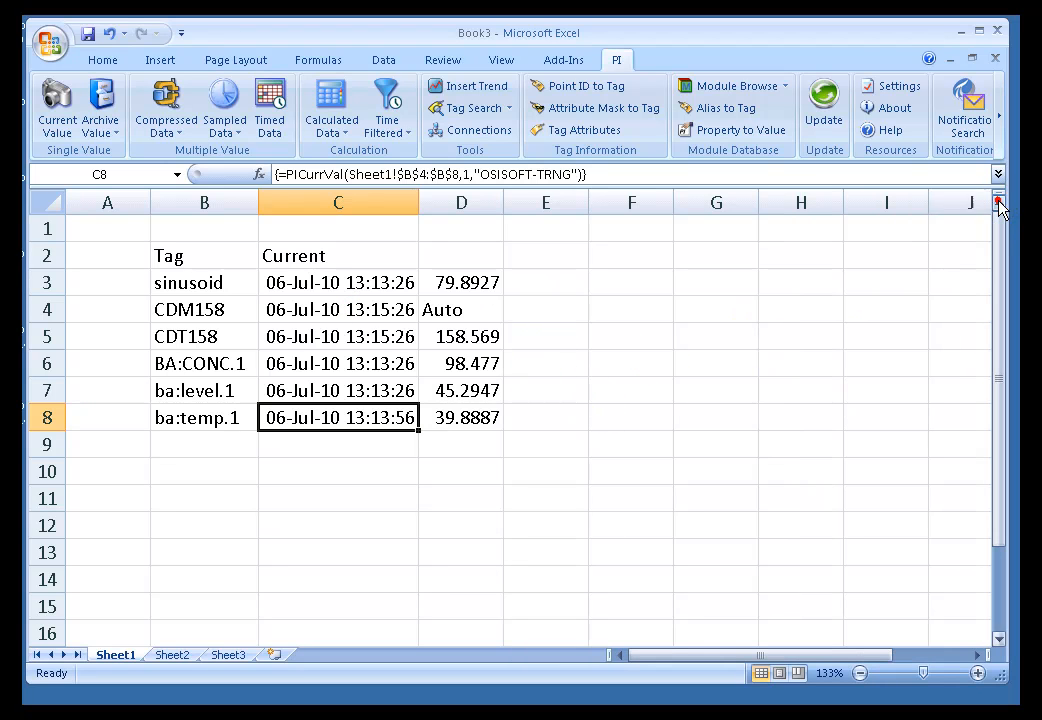
left_click(283, 308)
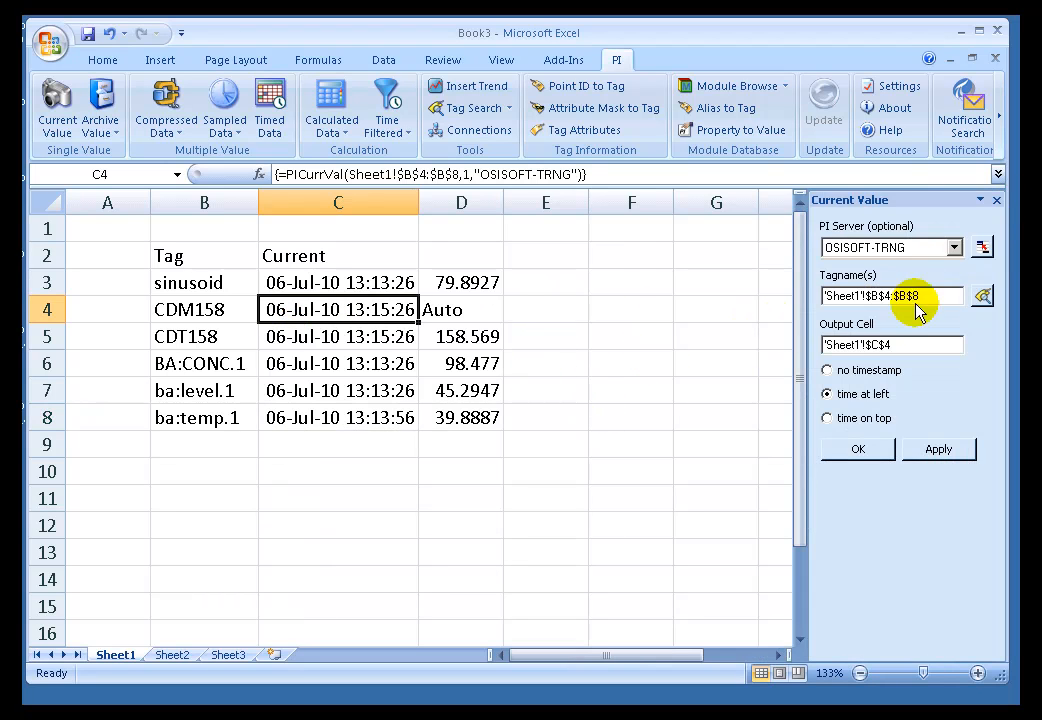
left_click(996, 203)
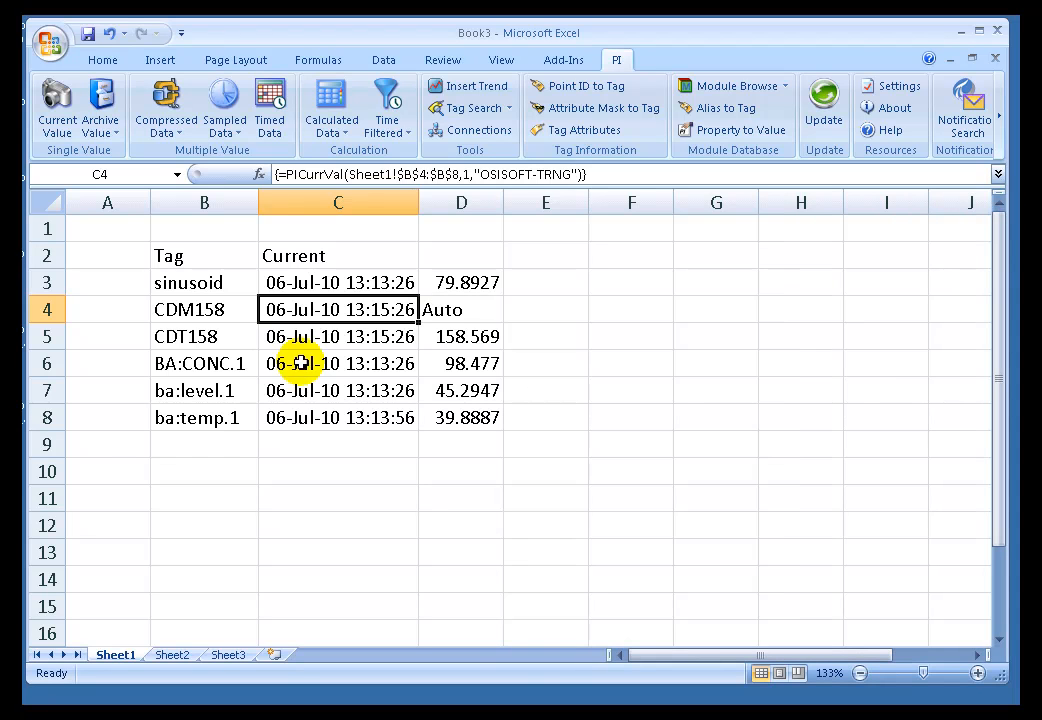
left_click(298, 283)
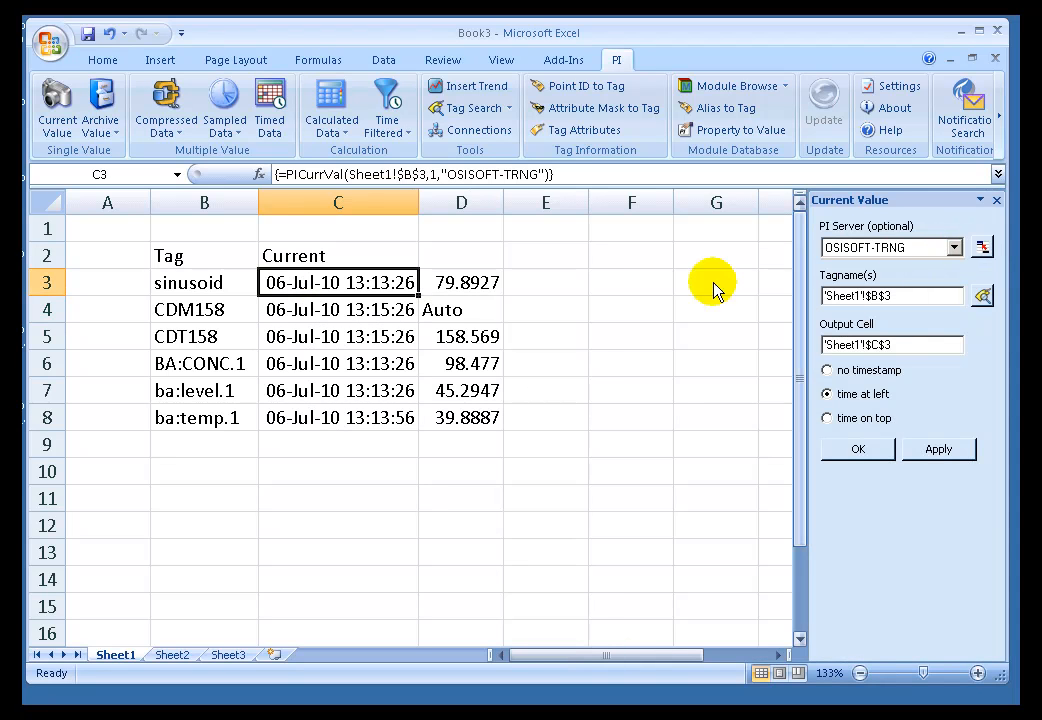
left_click(292, 339)
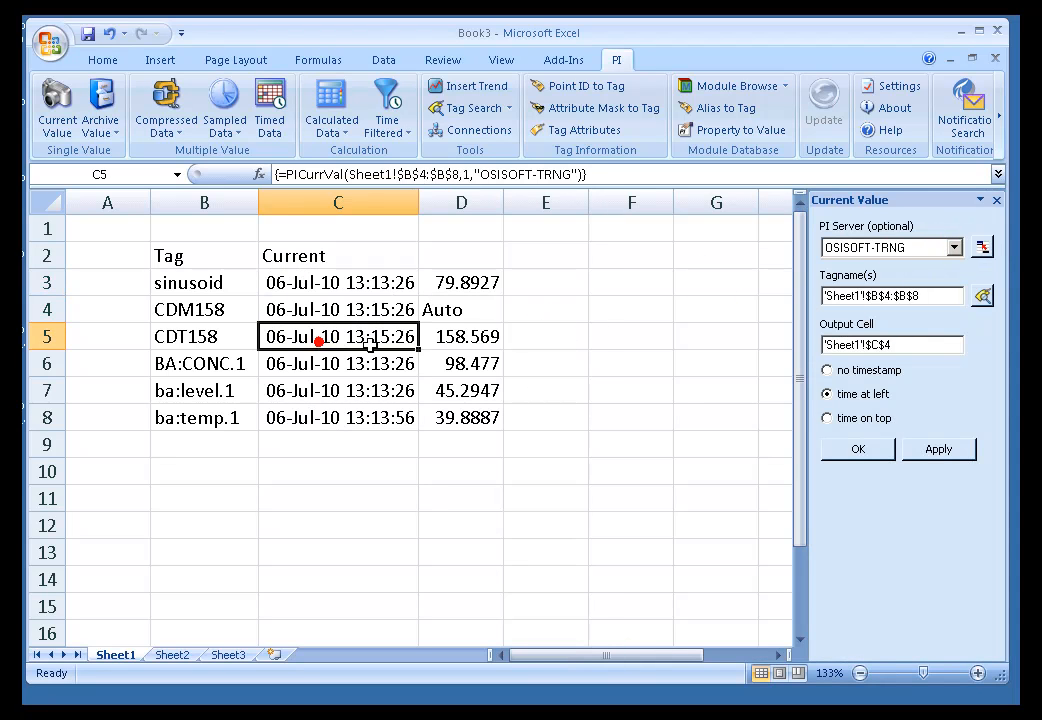
left_click(996, 203)
left_click(108, 228)
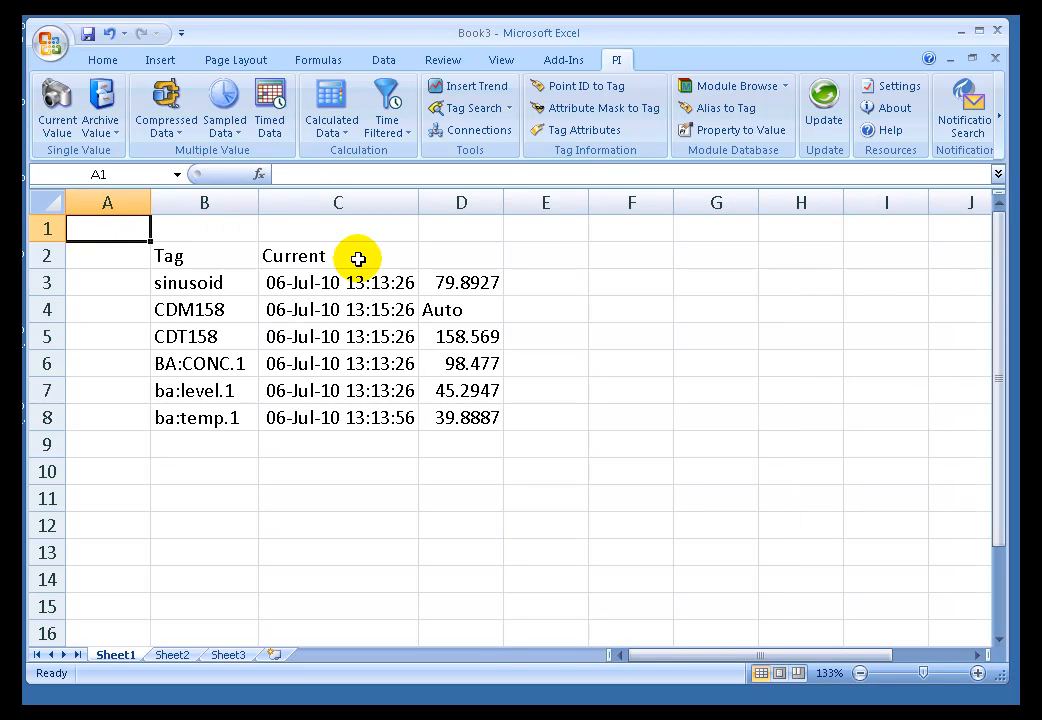
Move cell by cell from A1 to D3 to check the automatic pane display, and close the pane again.
key("Right")
key("Right")
key("Right")
key("Down")
key("Down")
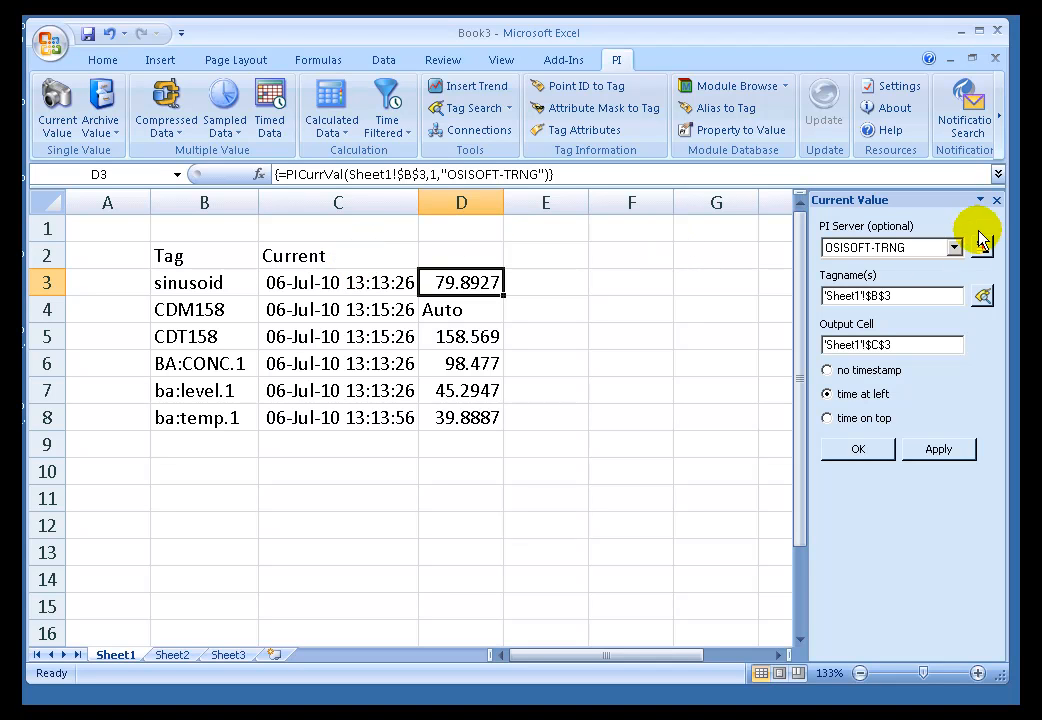
left_click(996, 203)
left_click(540, 252)
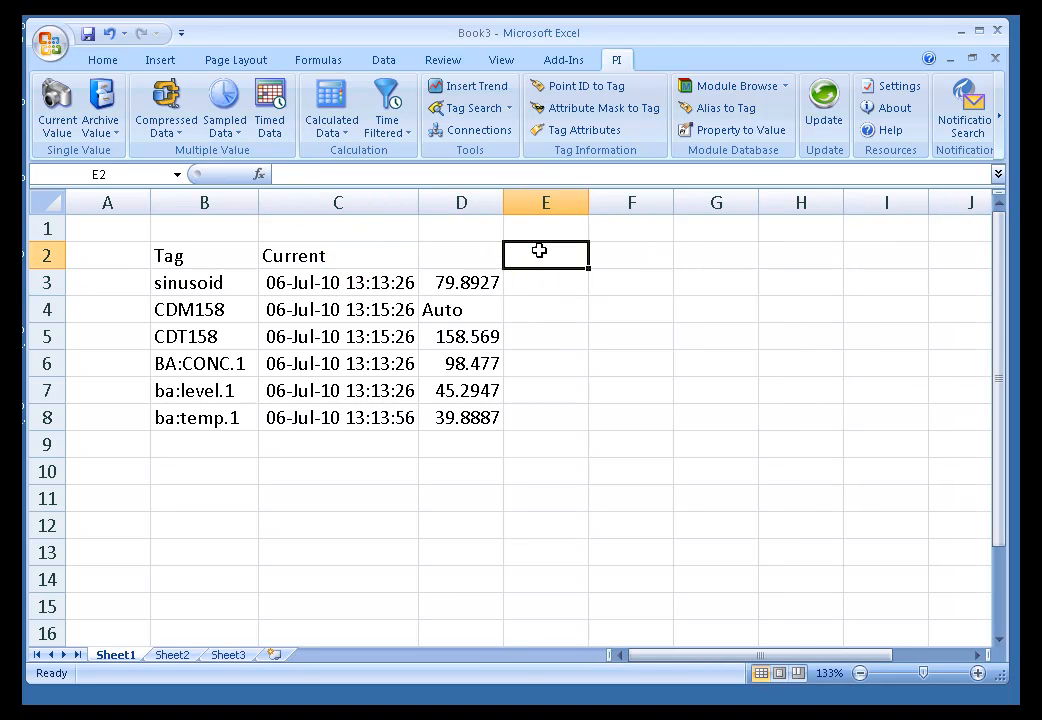
Enable the PI DataLink setting "Disable automatic task pane display on click".
left_click(888, 86)
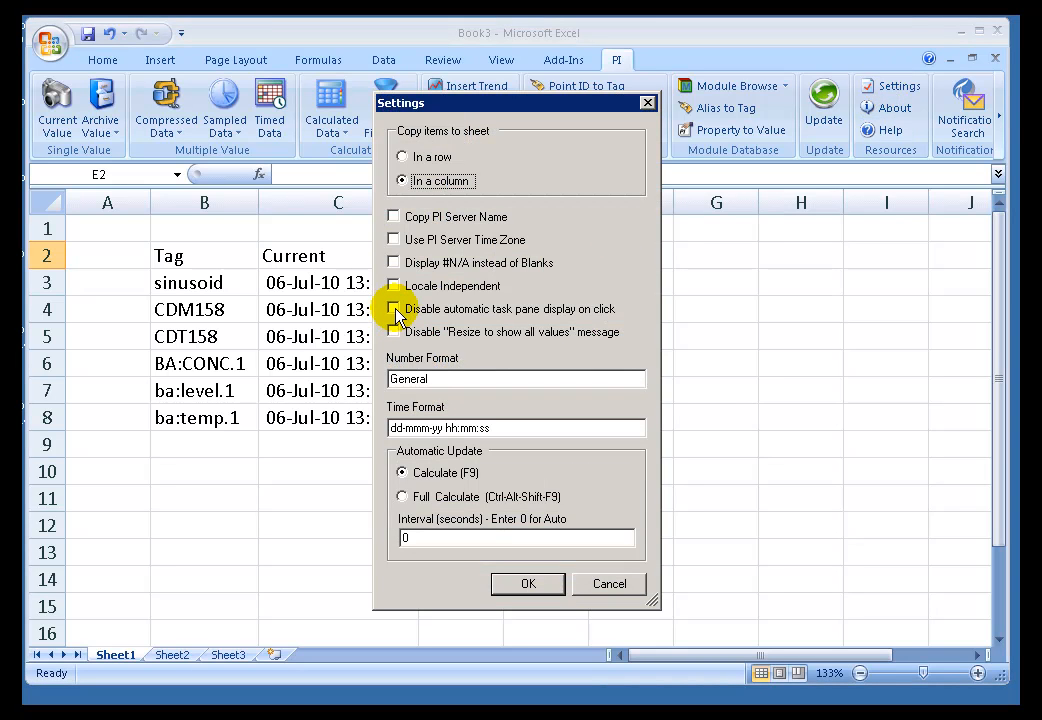
left_click(394, 309)
left_click(527, 585)
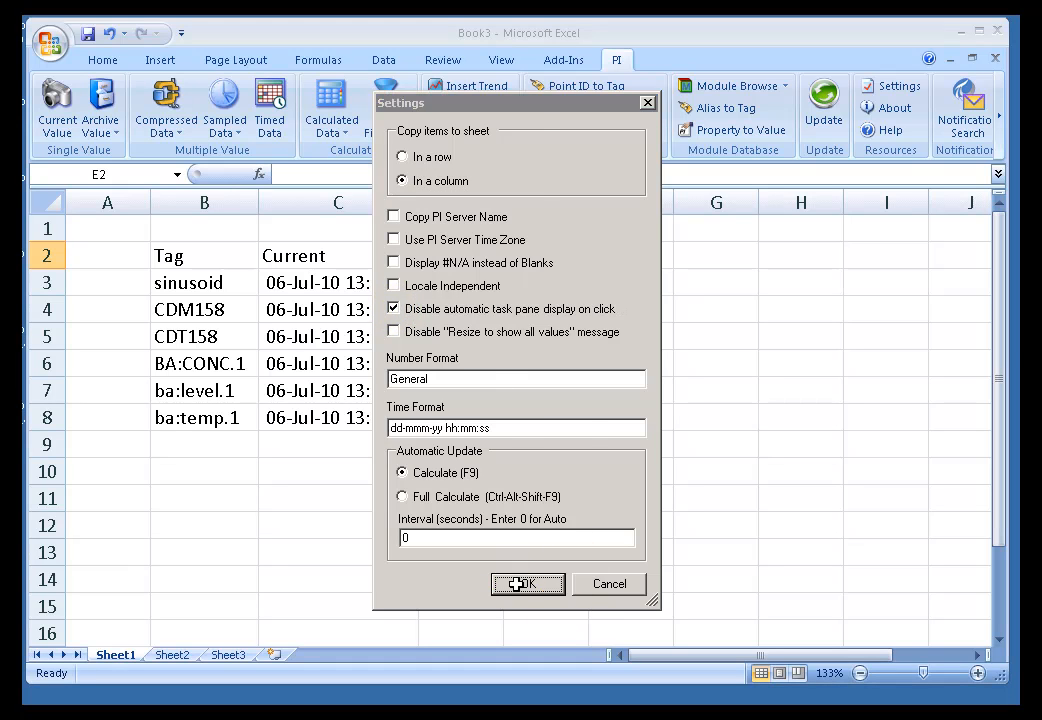
Test the new task pane setting by selecting the function cells C3 through C6.
left_click(310, 228)
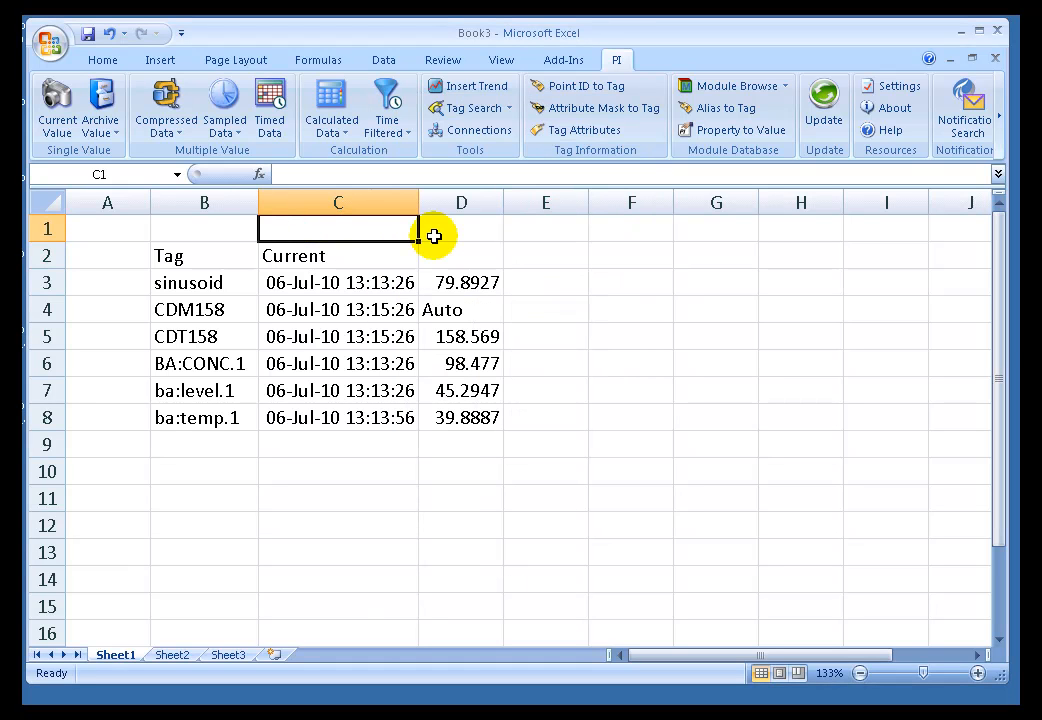
key("Down")
key("Down")
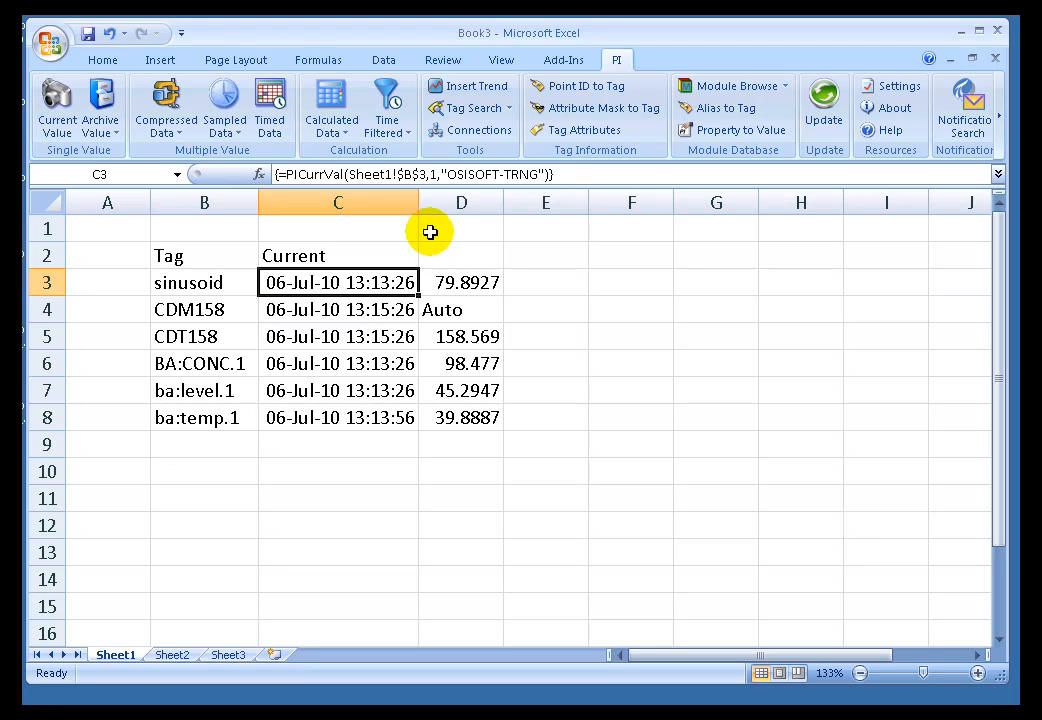
left_click(352, 318)
left_click(349, 339)
left_click(350, 368)
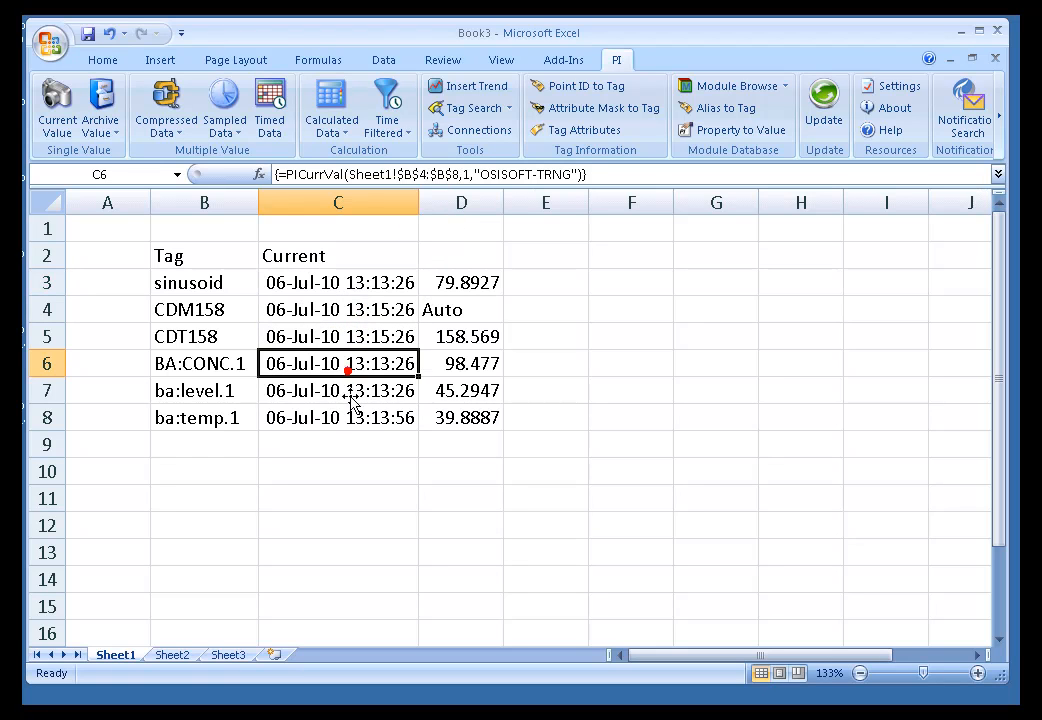
Check the automatic task pane behavior on function cells C8, D8 and D3.
left_click(337, 418)
left_click(475, 417)
left_click(487, 286)
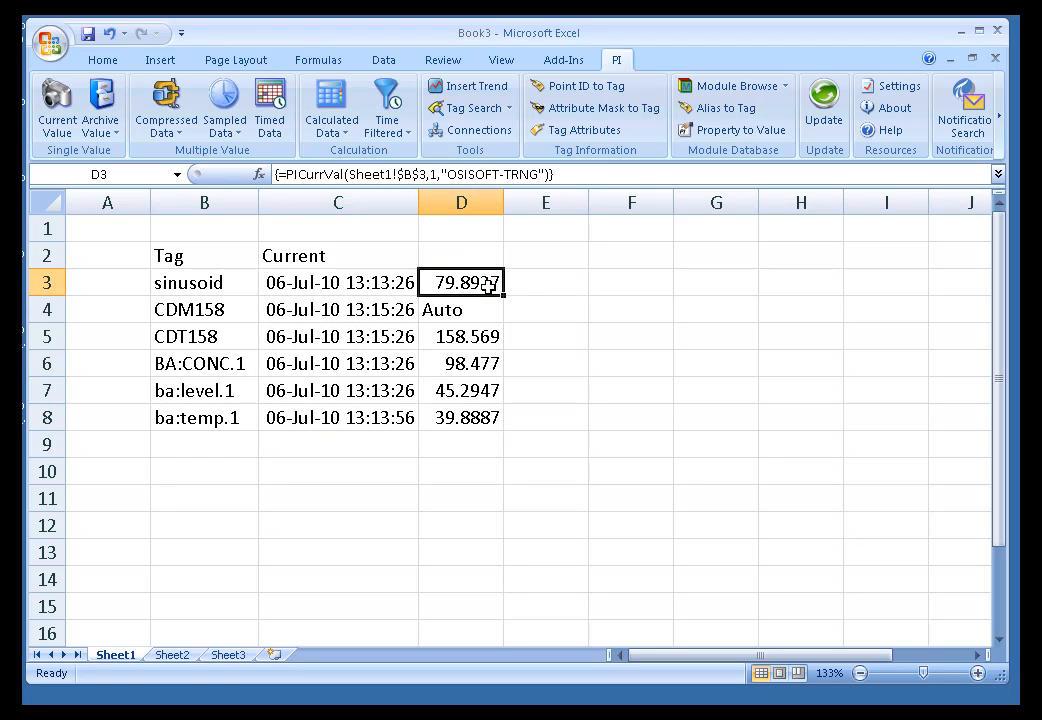
Open the Current Value function pane on demand for cell C3, close it without changes, and select cell C1.
left_click(340, 289)
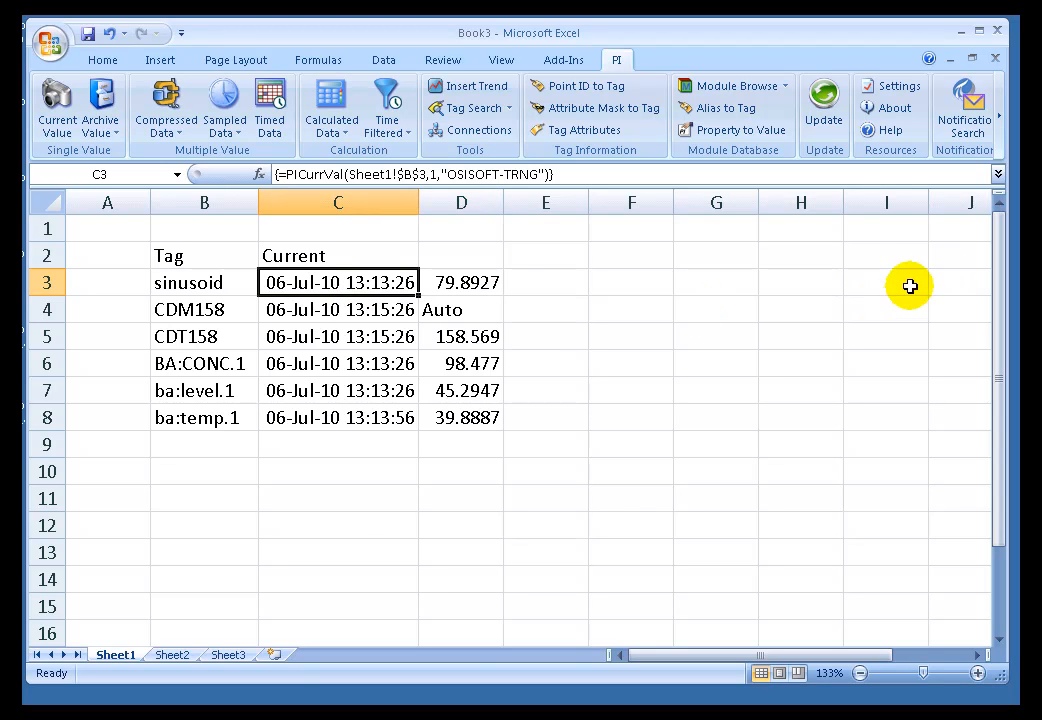
right_click(305, 283)
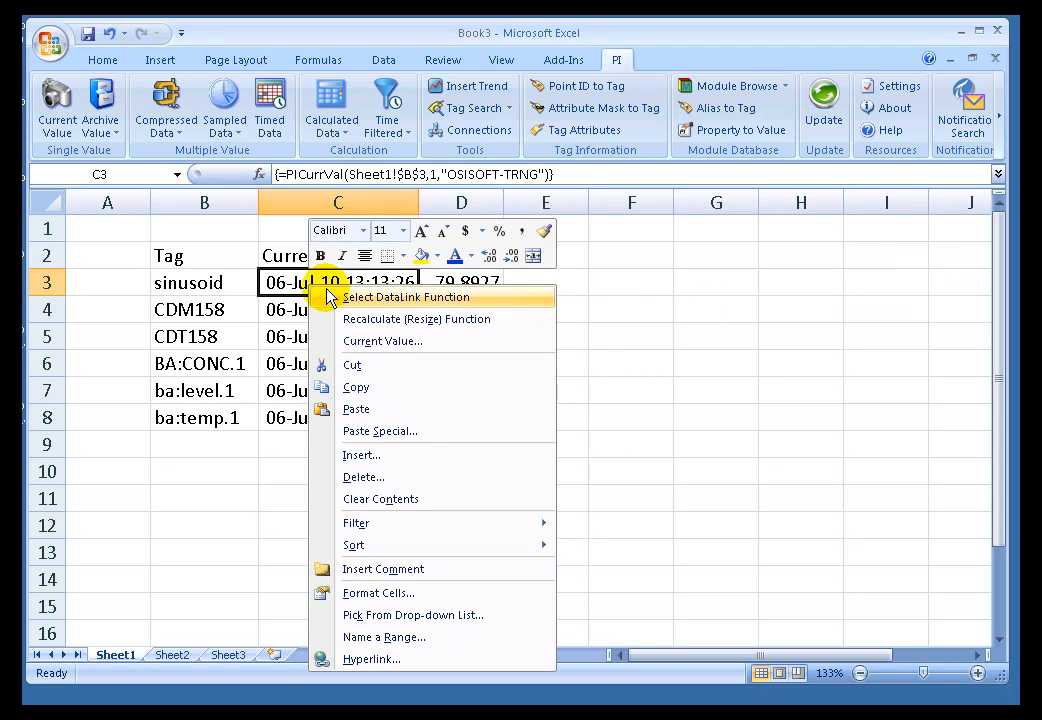
left_click(375, 343)
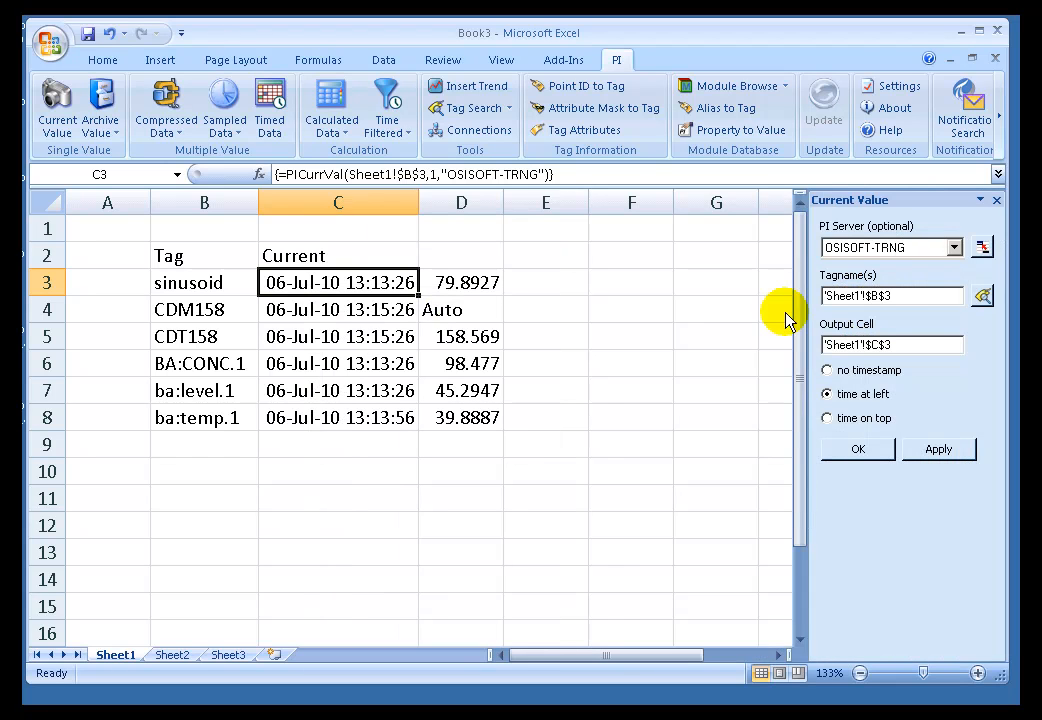
left_click(1000, 201)
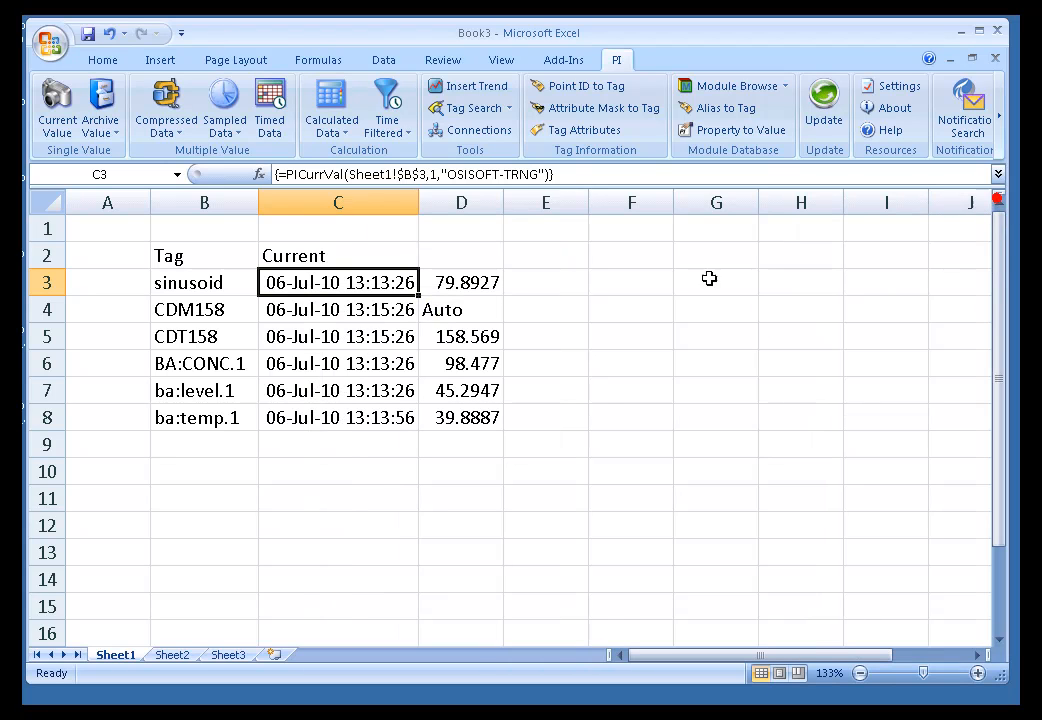
left_click(309, 228)
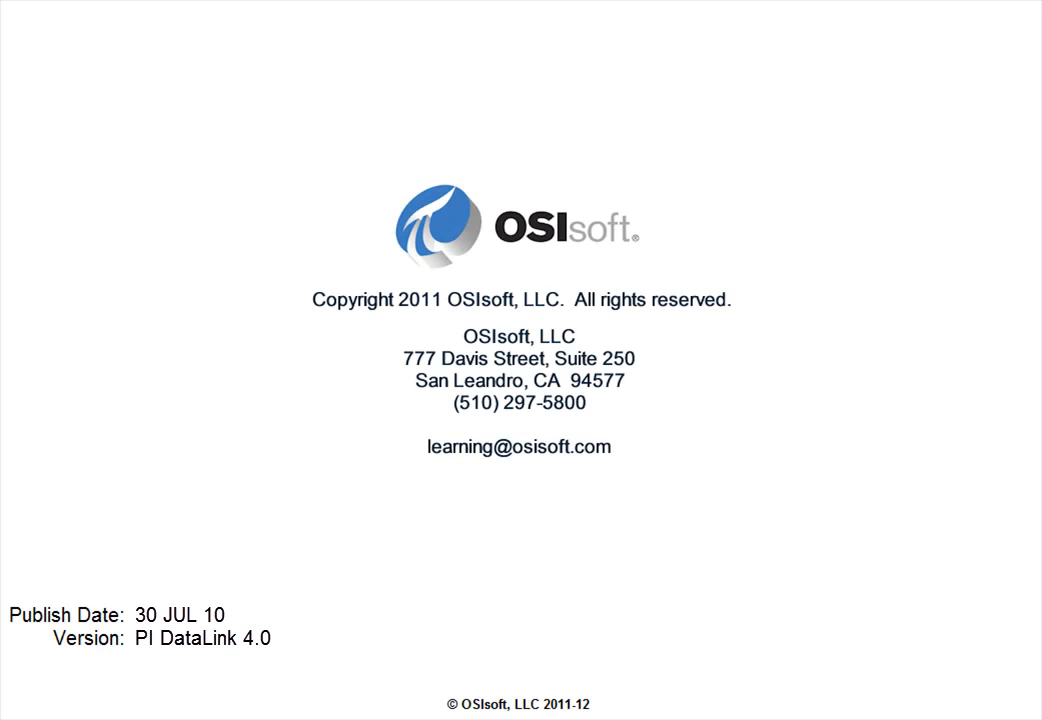